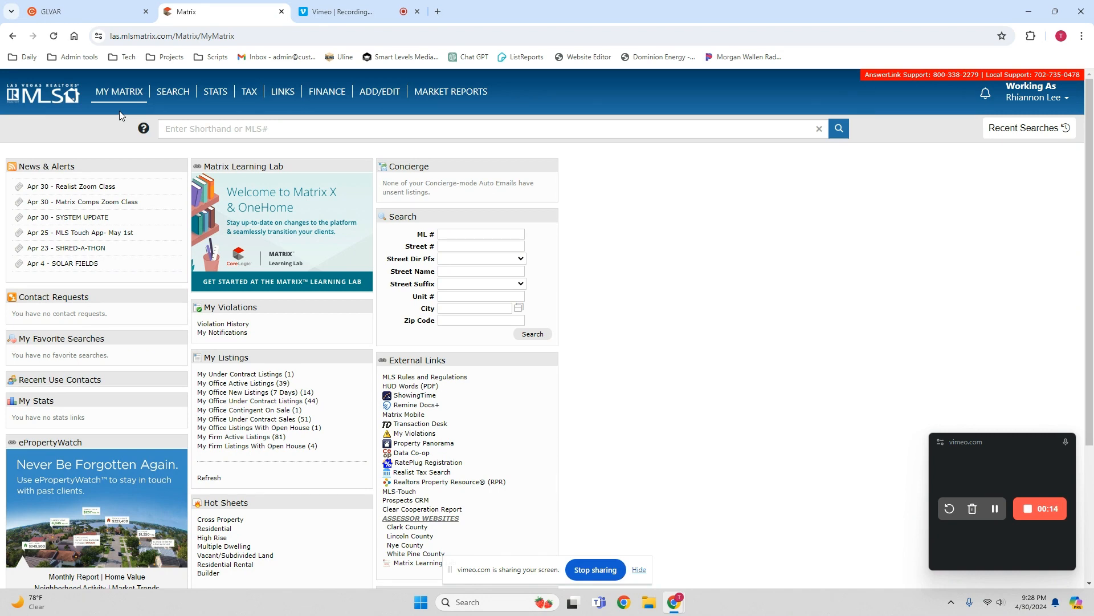
- Run a tax search for the subject property using its house number and street name
{"action": "mouse_move", "coordinate": [249, 97]}
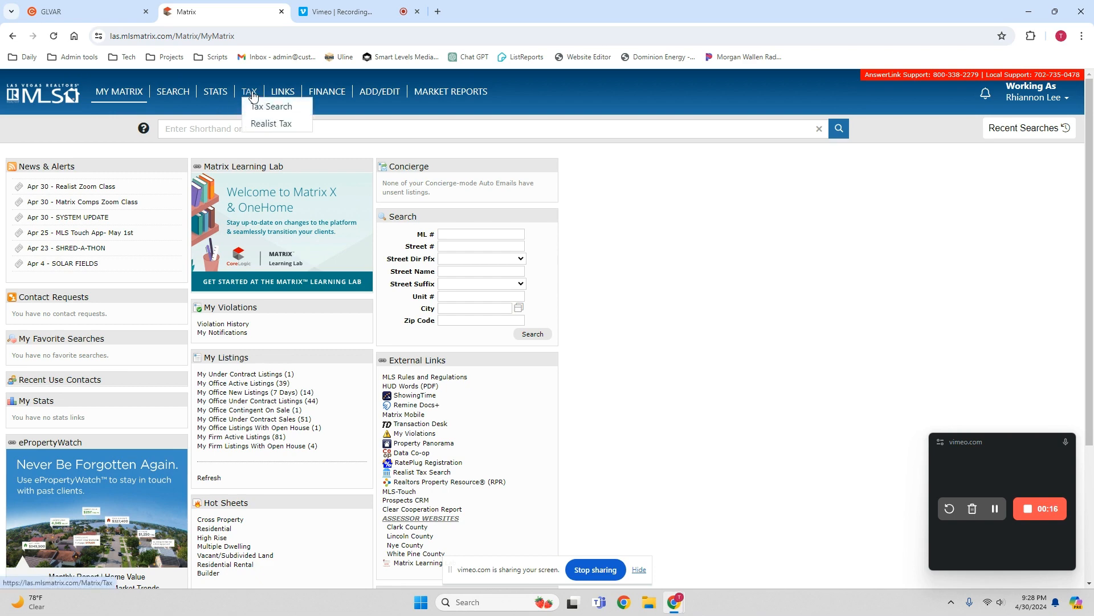
{"action": "left_click", "coordinate": [258, 108]}
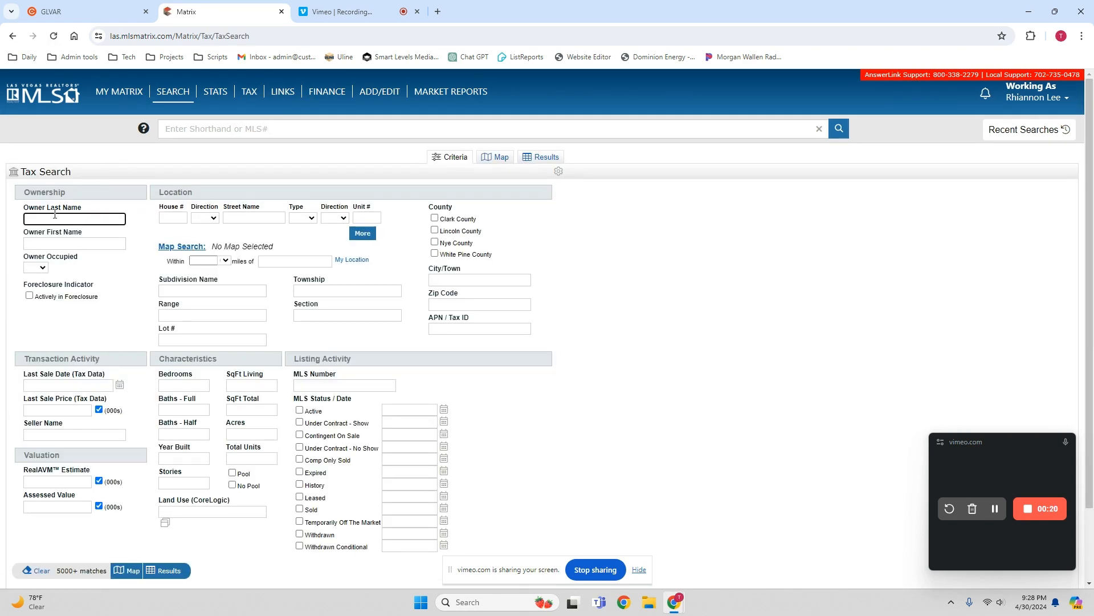
{"action": "left_click", "coordinate": [170, 217]}
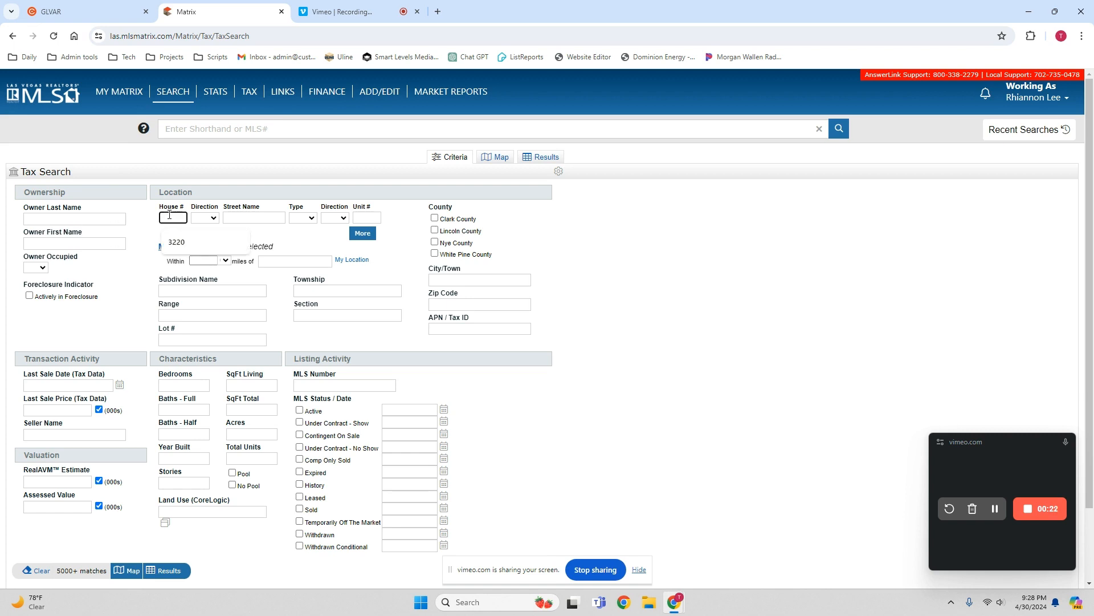
{"action": "key", "text": "Tab"}
{"action": "key", "text": "Tab"}
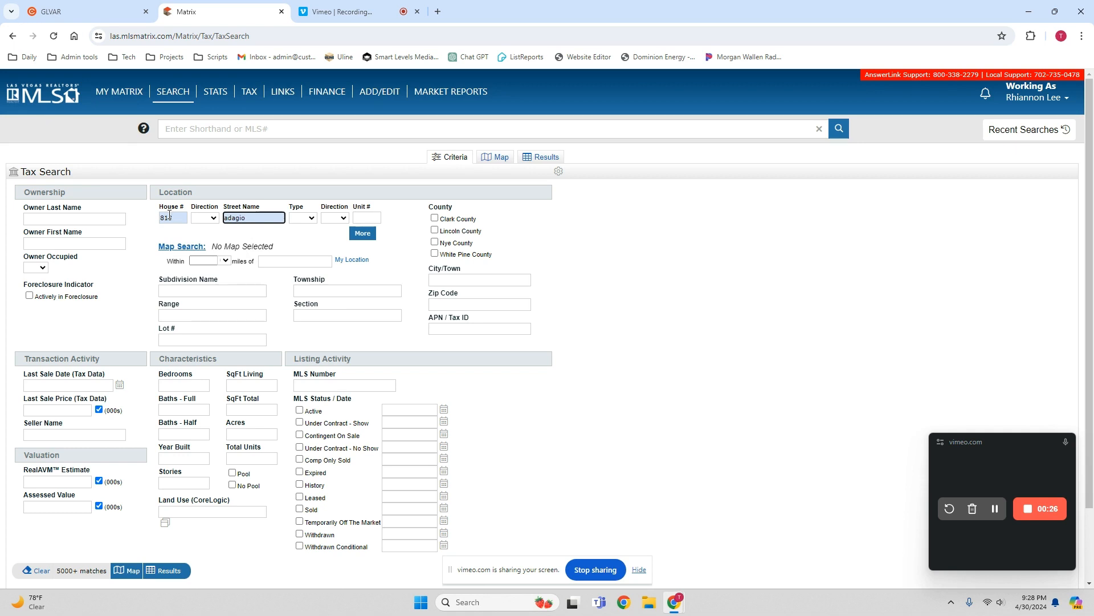
{"action": "left_click", "coordinate": [165, 570]}
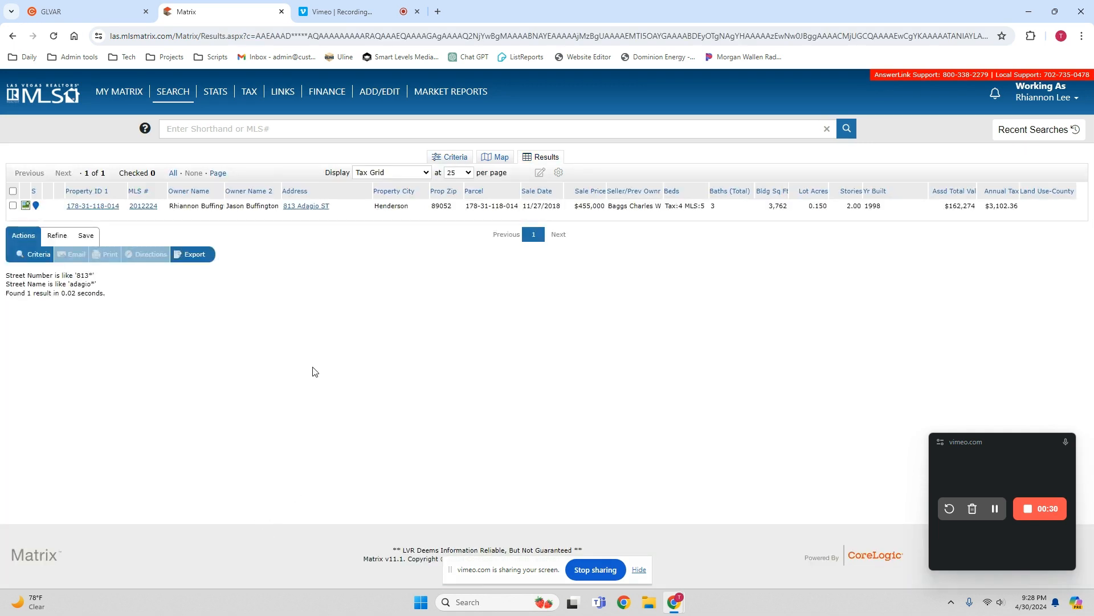
- Open the found property's tax record, preview its printout in the Tax - One Page format, and cancel printing
{"action": "left_click", "coordinate": [94, 207]}
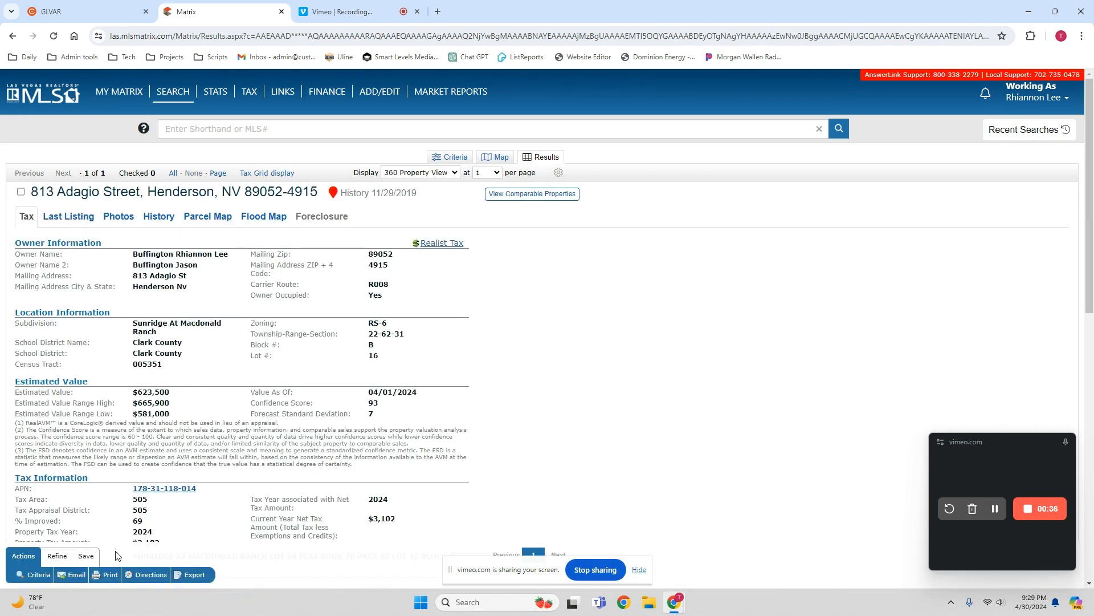
{"action": "left_click", "coordinate": [110, 575]}
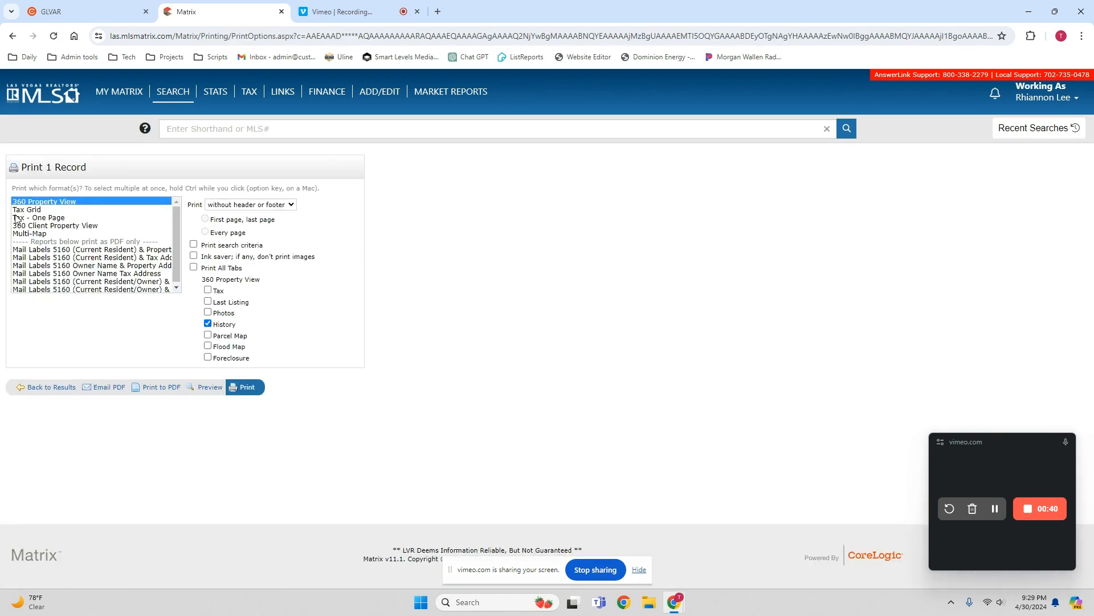
{"action": "left_click", "coordinate": [56, 217]}
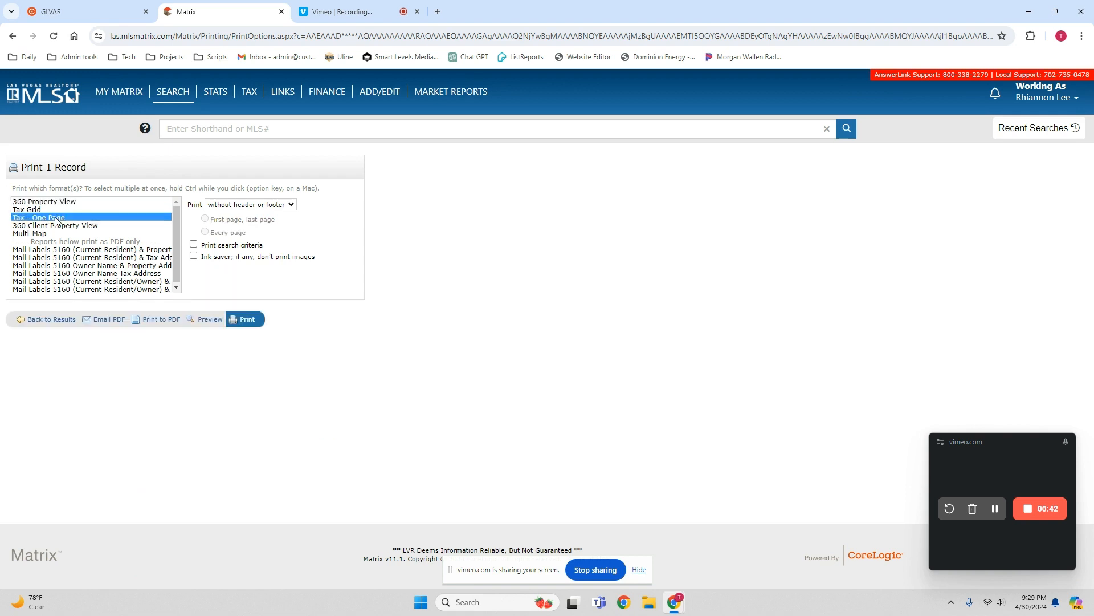
{"action": "left_click", "coordinate": [249, 321]}
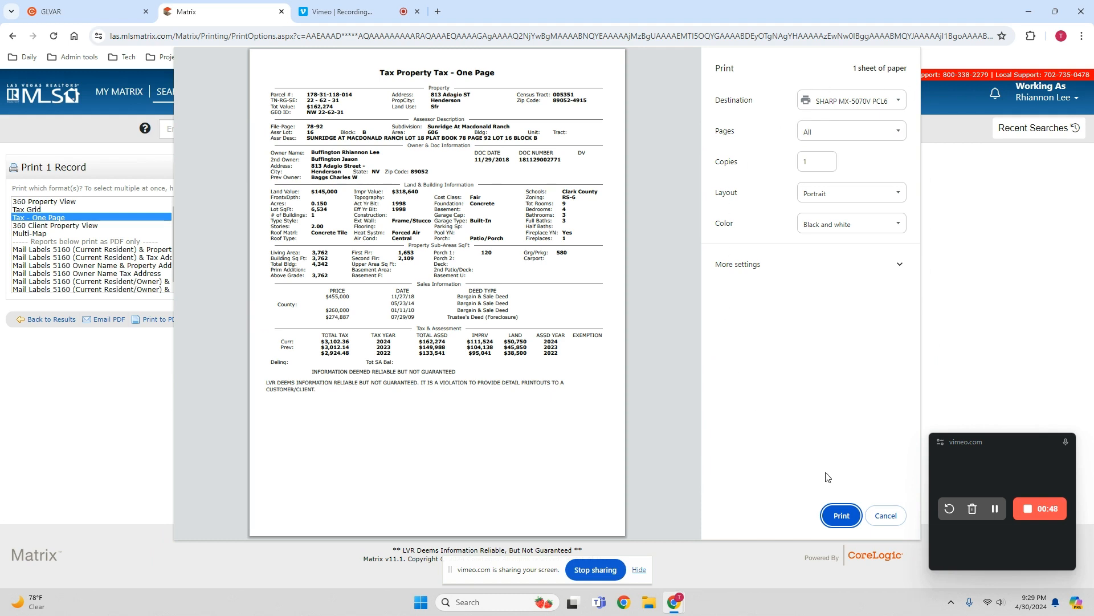
{"action": "left_click", "coordinate": [886, 517]}
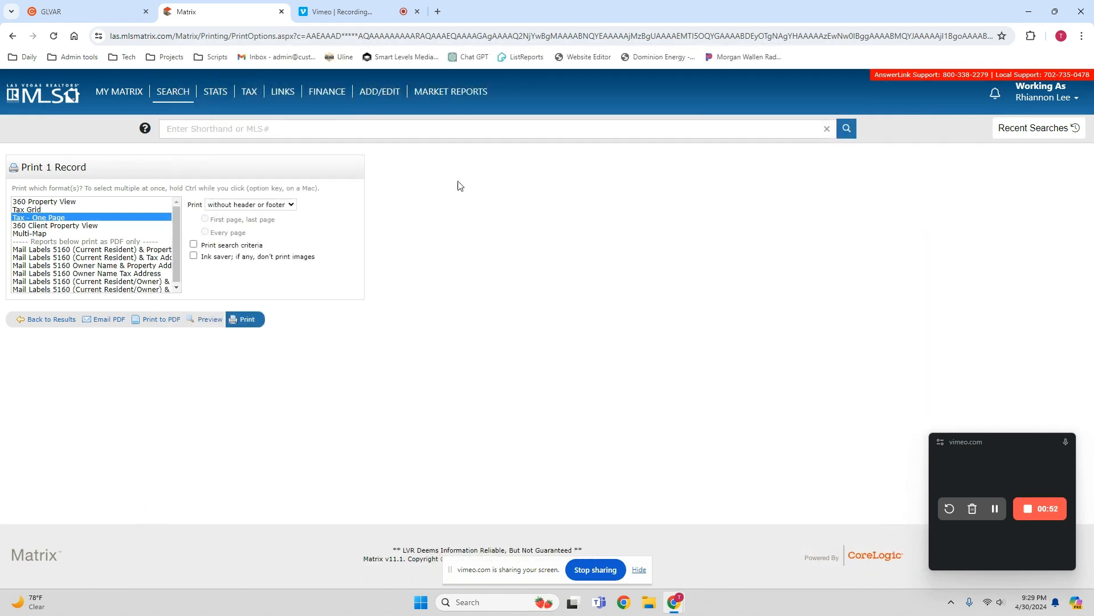
- Start a Residential search and add the statuses Coming Soon, Under Contract - Show, Contingent On Sale, Under Contract - No Show and Sold
{"action": "mouse_move", "coordinate": [169, 97]}
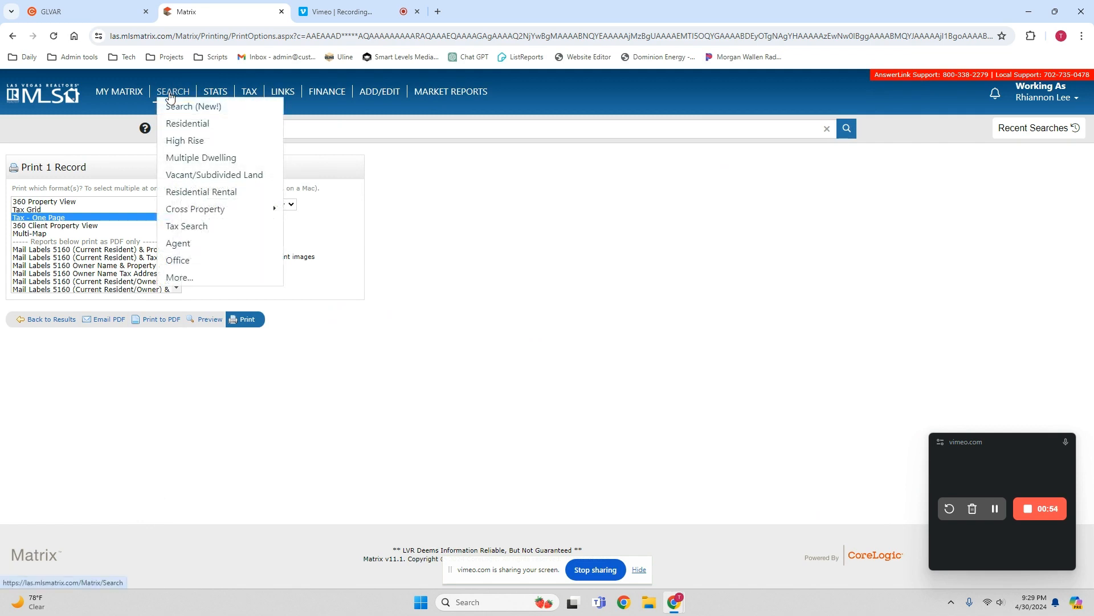
{"action": "left_click", "coordinate": [171, 123]}
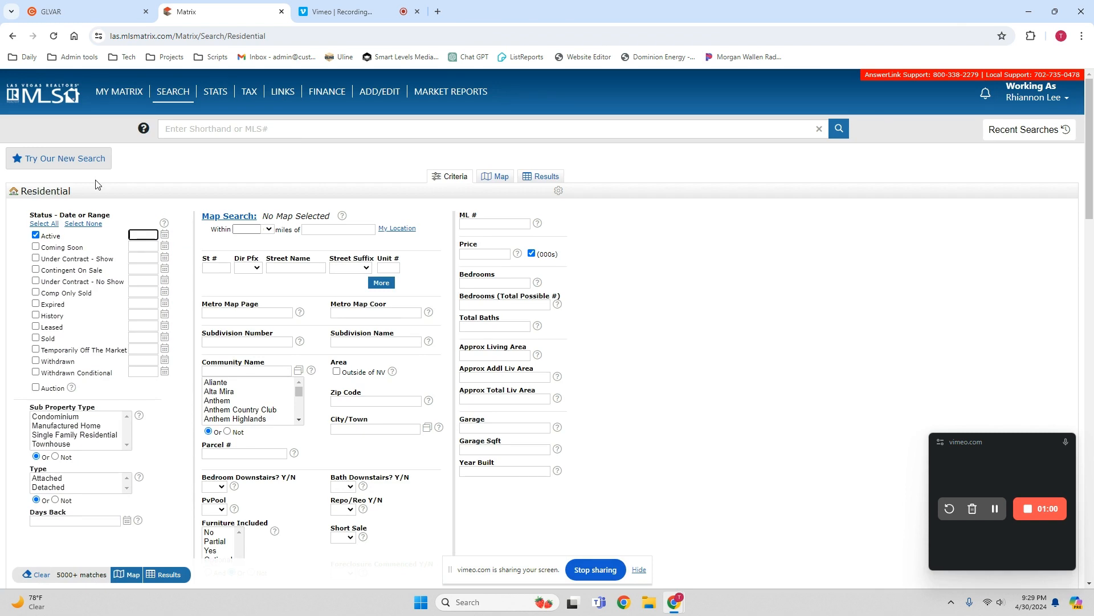
{"action": "left_click", "coordinate": [36, 246]}
{"action": "left_click", "coordinate": [36, 258]}
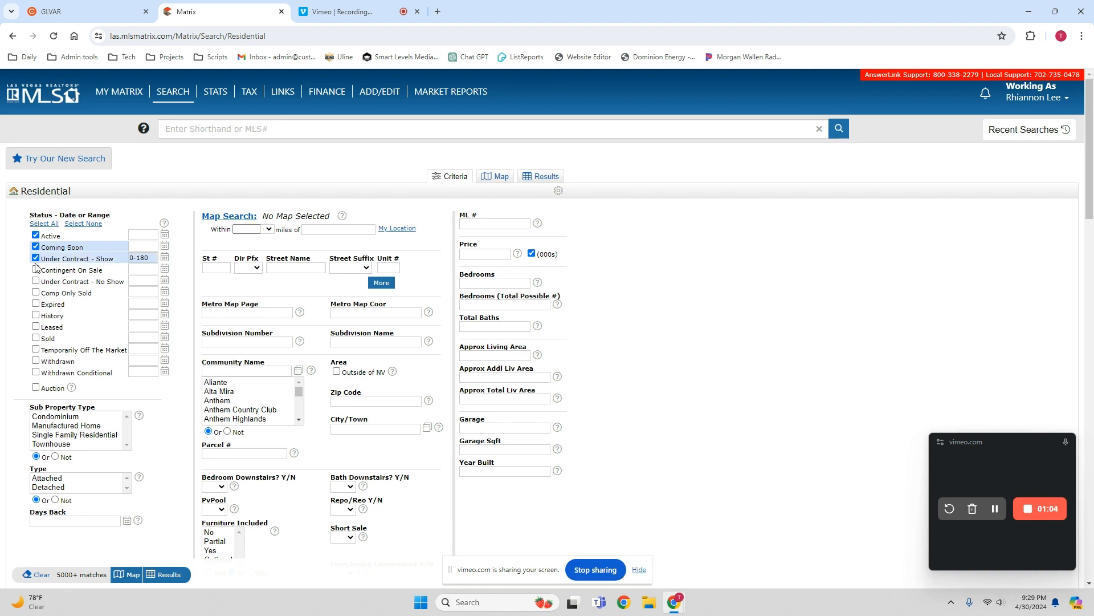
{"action": "left_click", "coordinate": [36, 271]}
{"action": "left_click", "coordinate": [37, 281]}
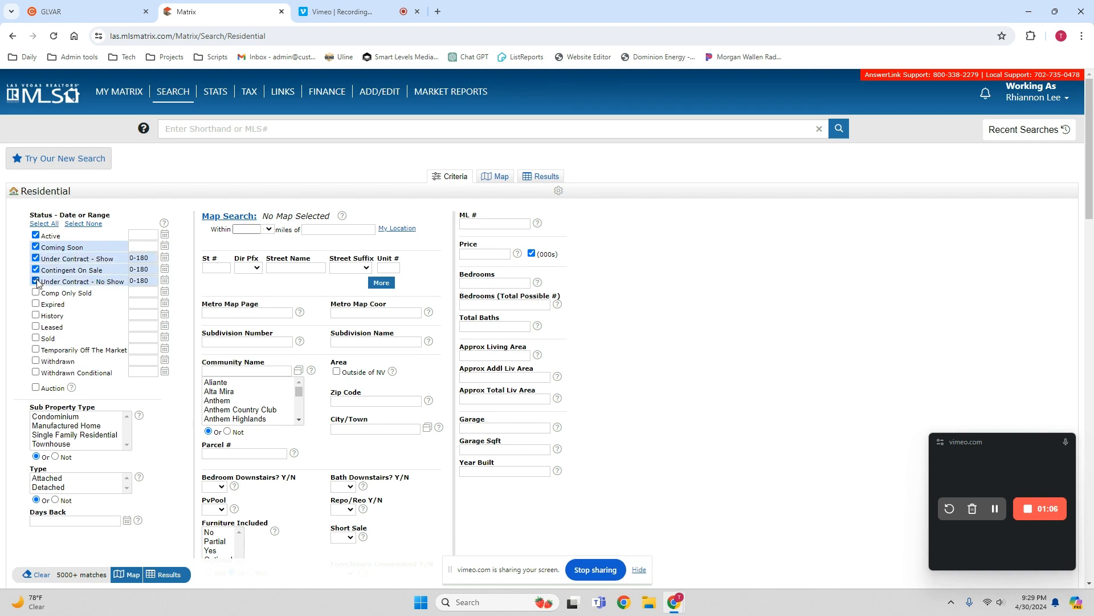
{"action": "left_click", "coordinate": [35, 338]}
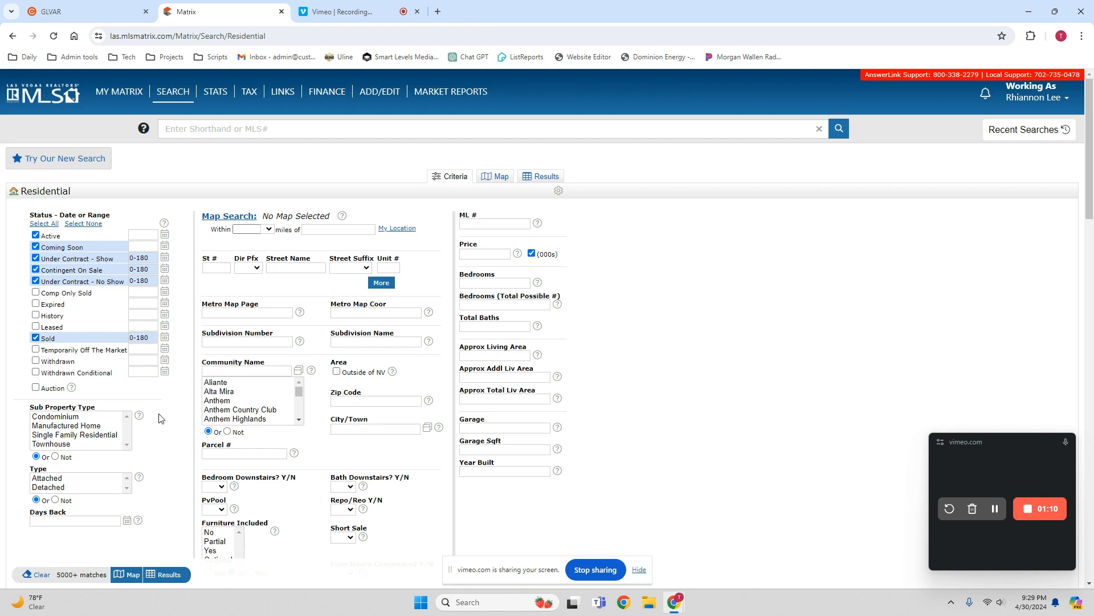
- Limit the search to the Single Family Residential sub property type and the 2 Stories building description
{"action": "left_click", "coordinate": [102, 436]}
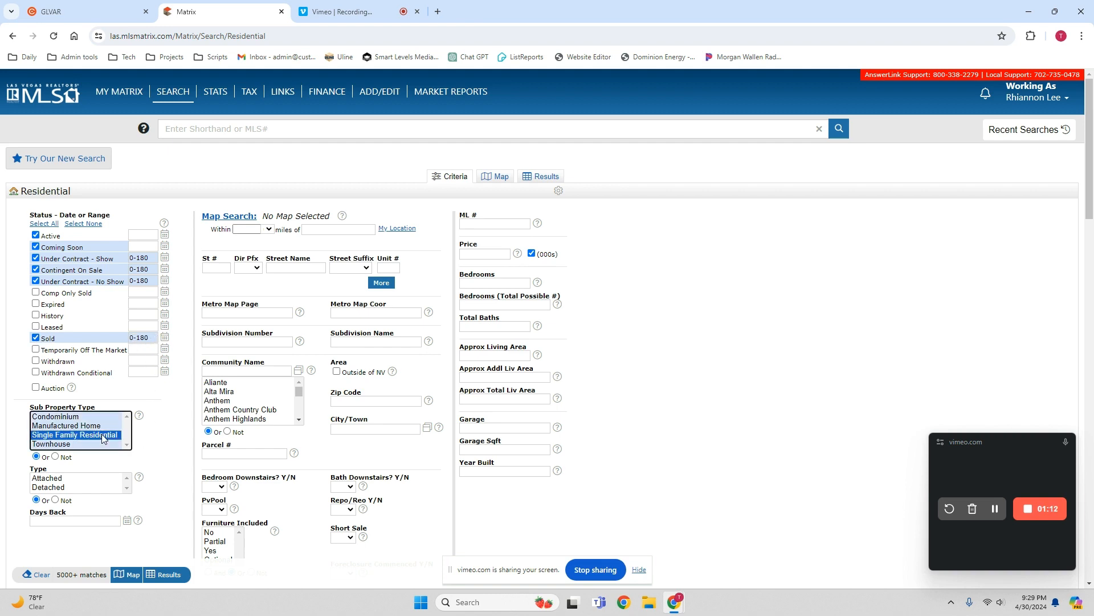
{"action": "scroll", "coordinate": [168, 423], "scroll_direction": "down", "scroll_amount": 4}
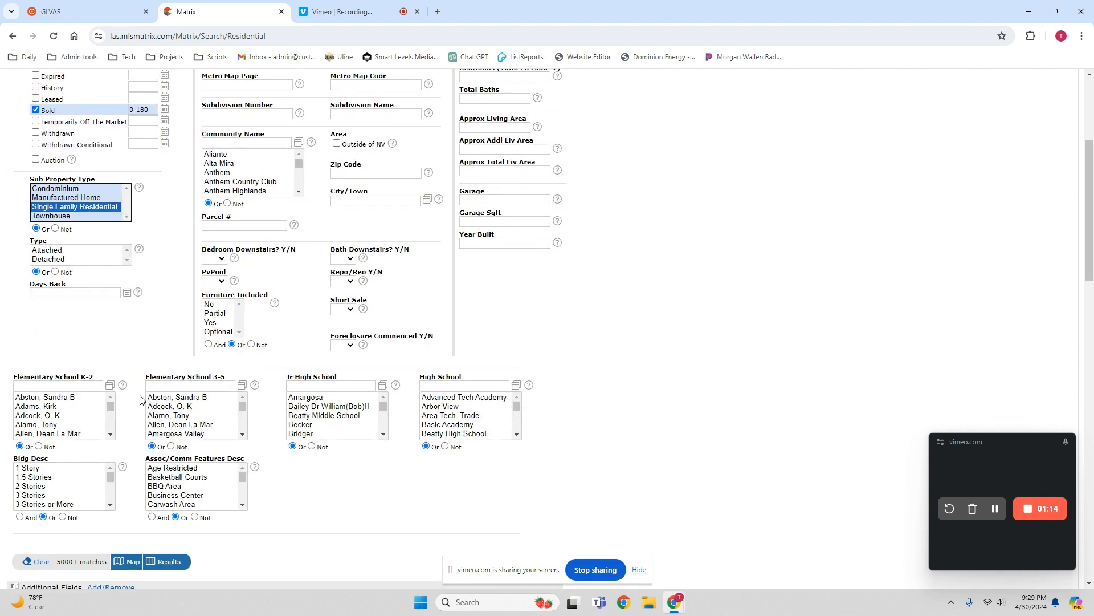
{"action": "scroll", "coordinate": [131, 400], "scroll_direction": "down", "scroll_amount": 1}
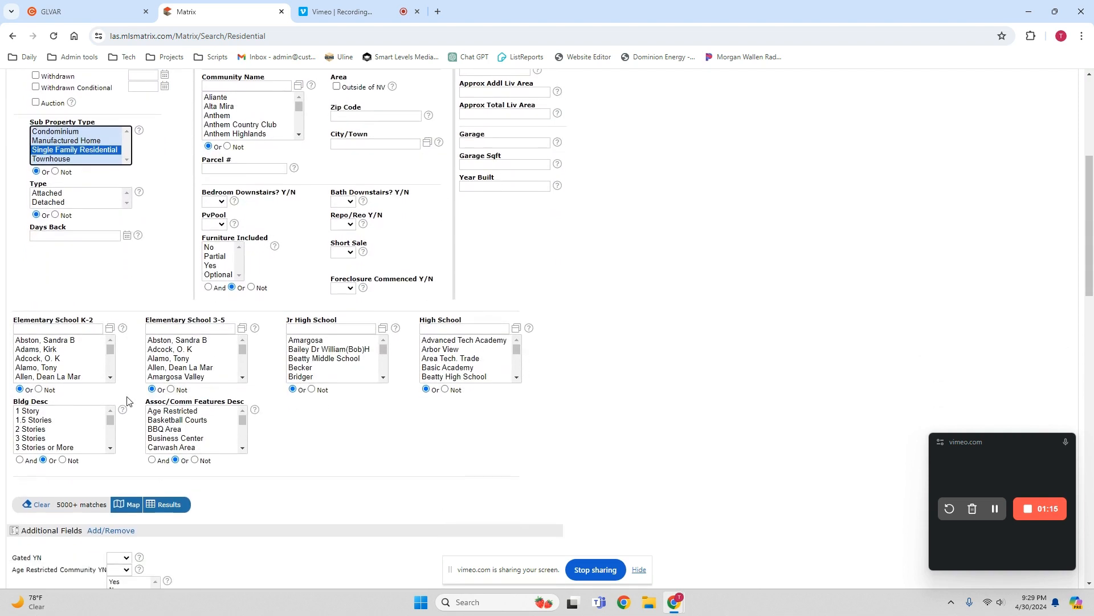
{"action": "left_click", "coordinate": [31, 430]}
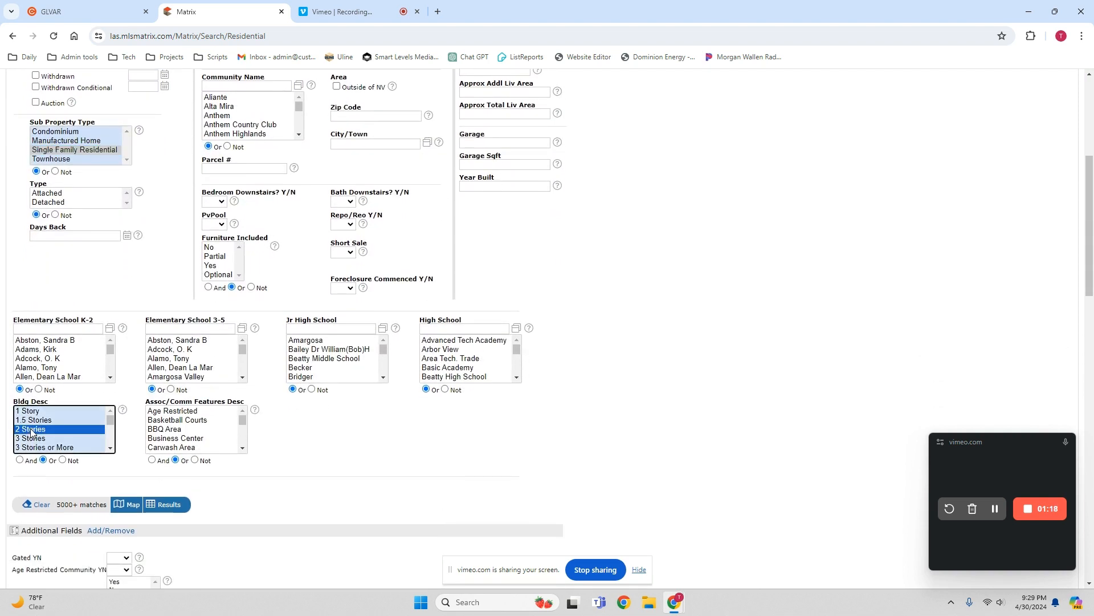
- Set the approximate living area range to 3195-4330
{"action": "scroll", "coordinate": [561, 368], "scroll_direction": "up", "scroll_amount": 5}
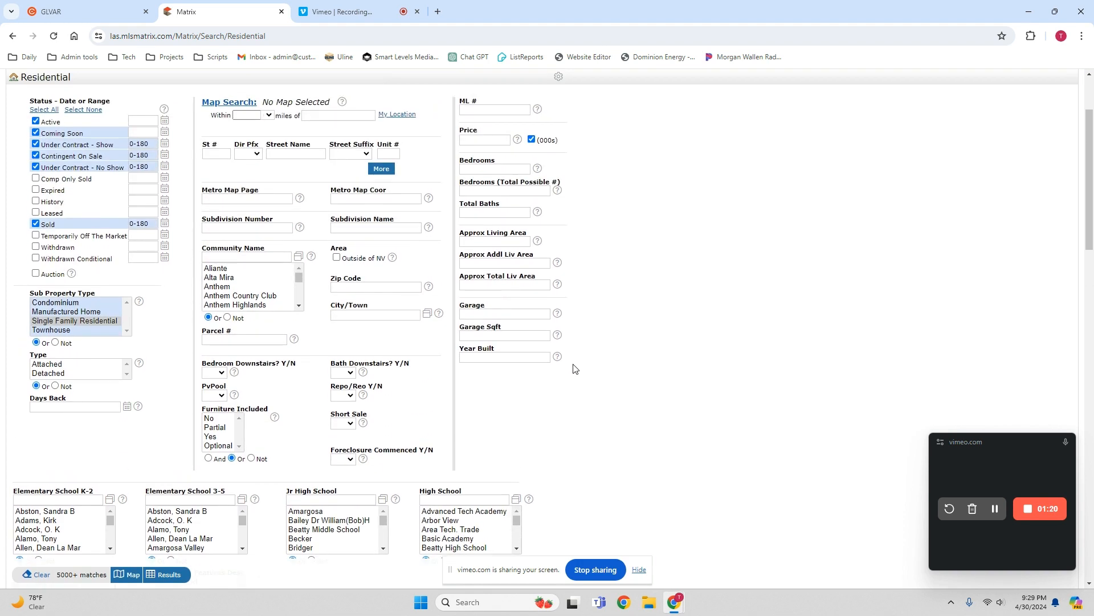
{"action": "scroll", "coordinate": [577, 368], "scroll_direction": "up", "scroll_amount": 1}
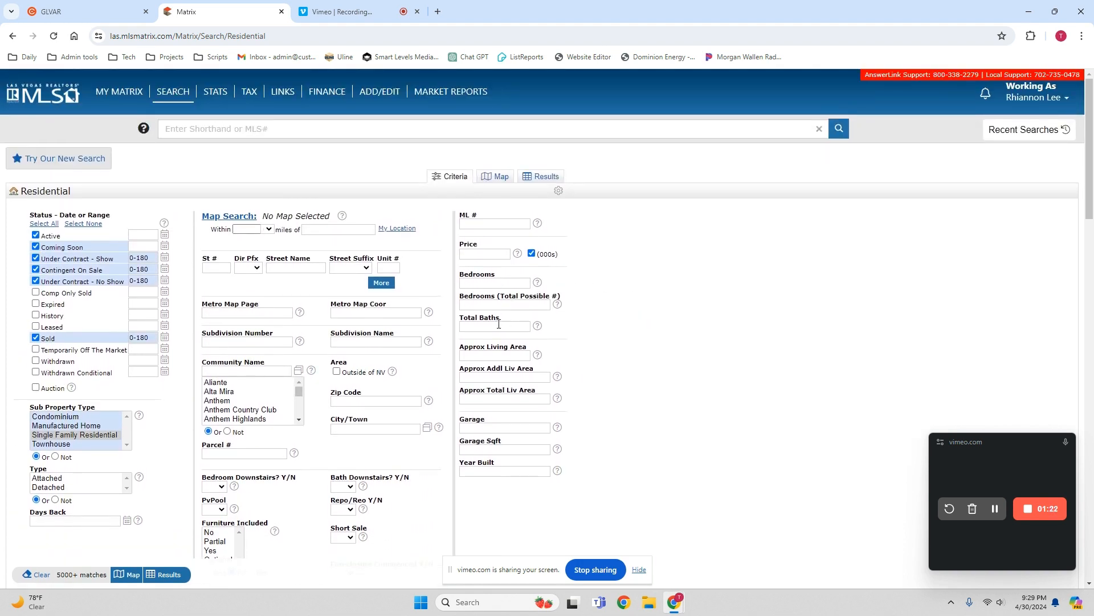
{"action": "mouse_move", "coordinate": [482, 358]}
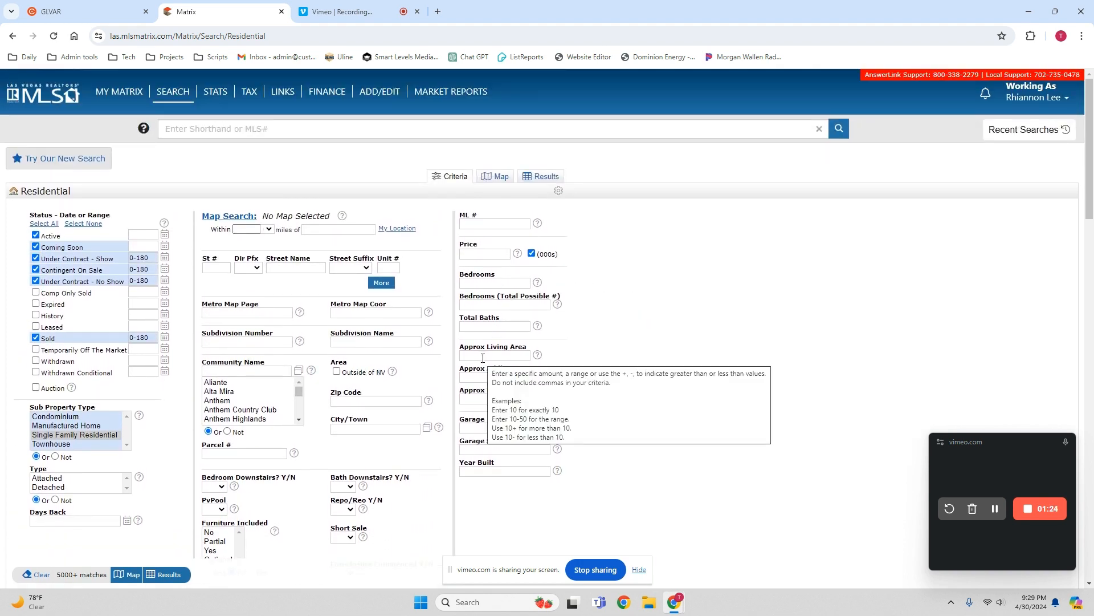
{"action": "left_click", "coordinate": [483, 358]}
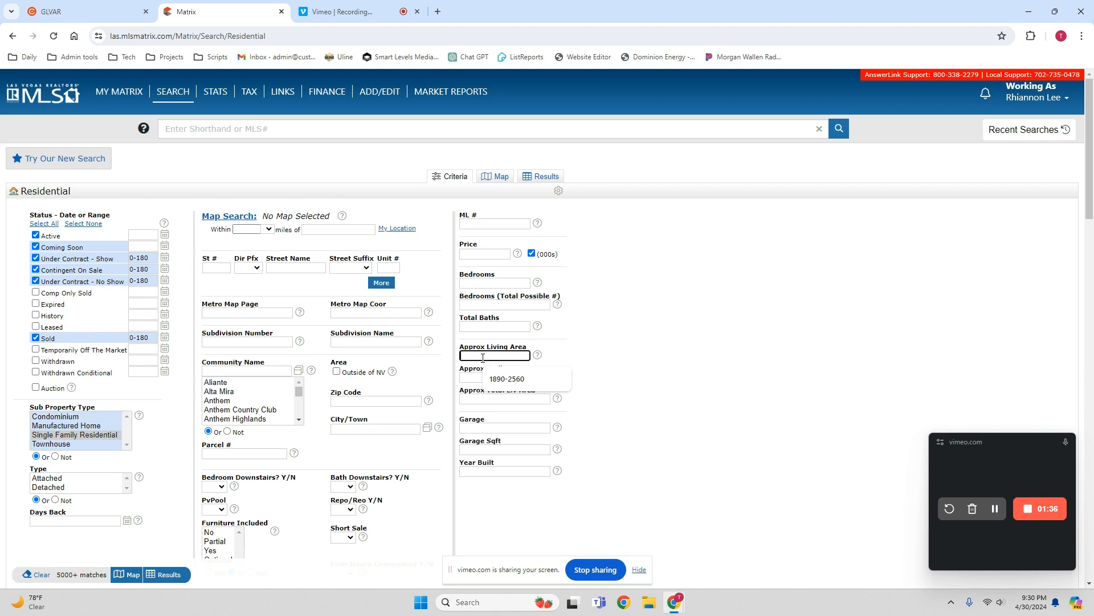
{"action": "type", "text": "319"}
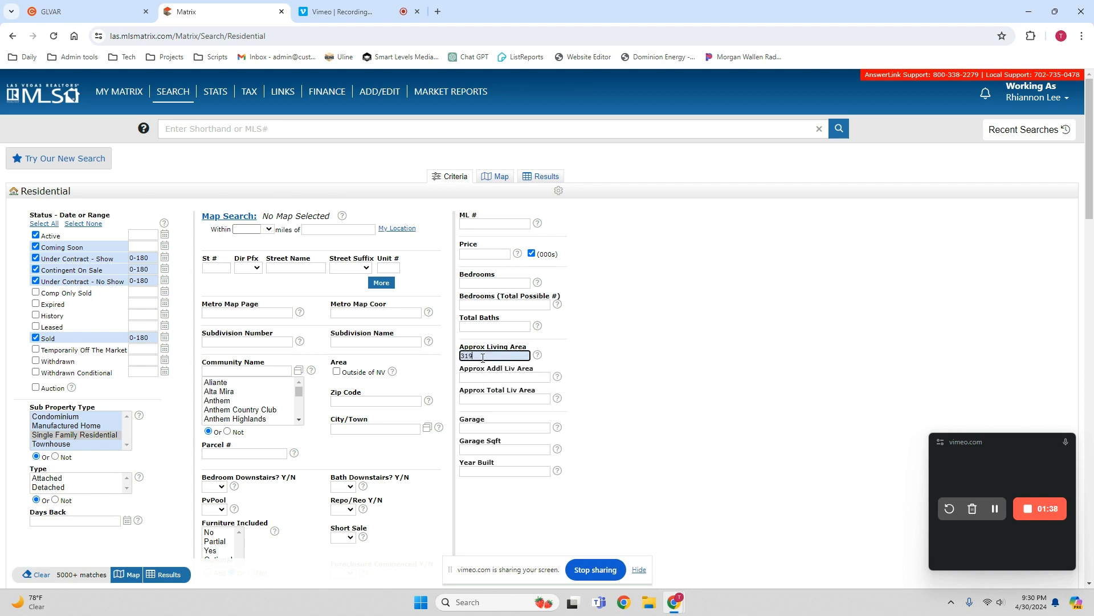
{"action": "type", "text": "5-4330"}
- Show the search on the map and jump to the subject property's address
{"action": "left_click", "coordinate": [500, 178]}
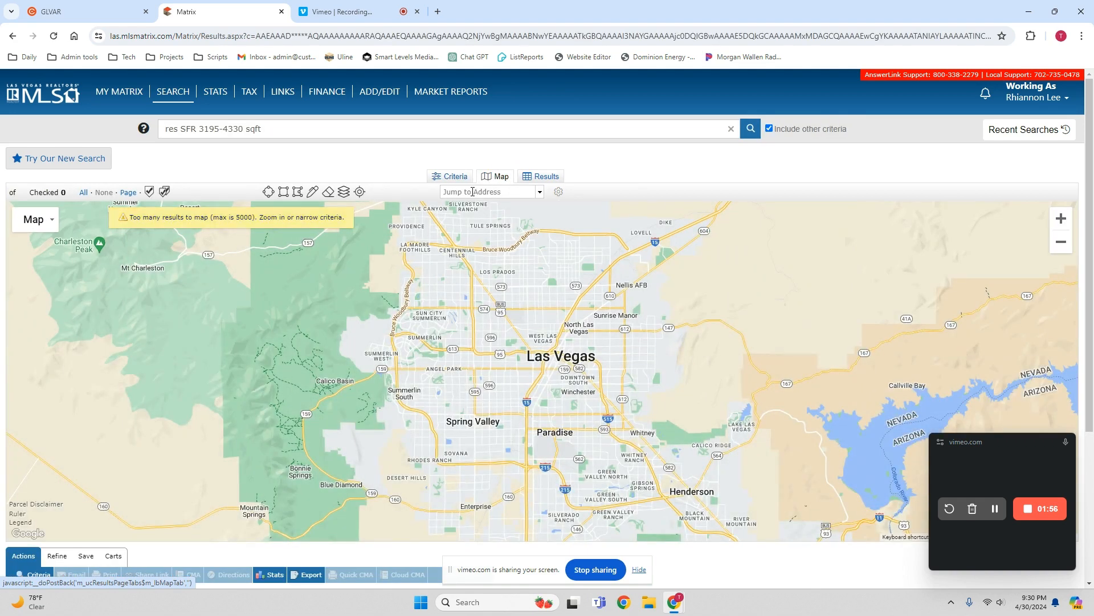
{"action": "left_click", "coordinate": [473, 191]}
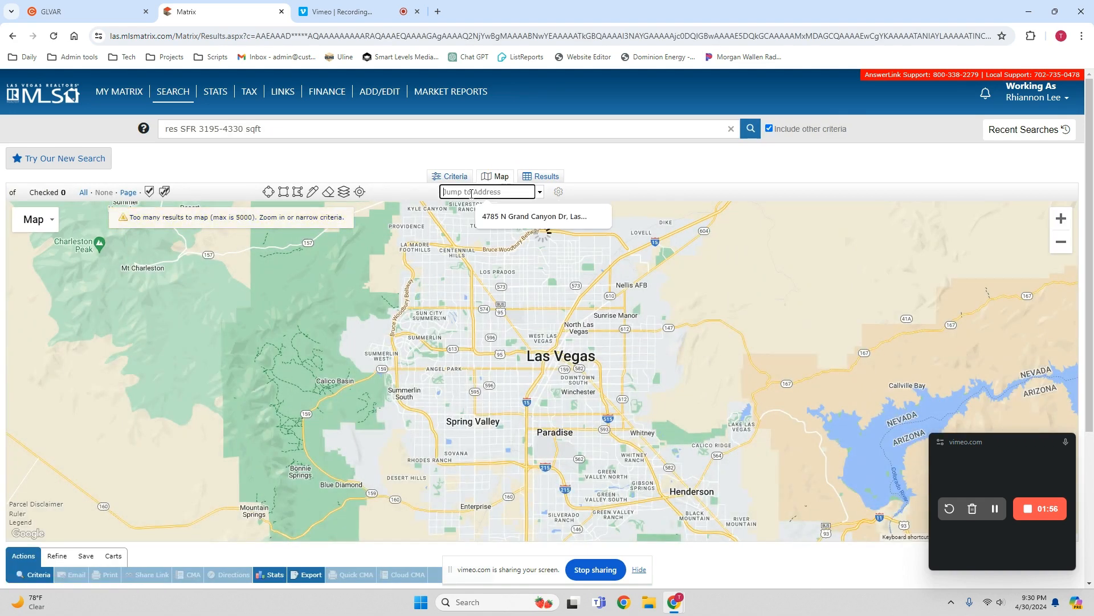
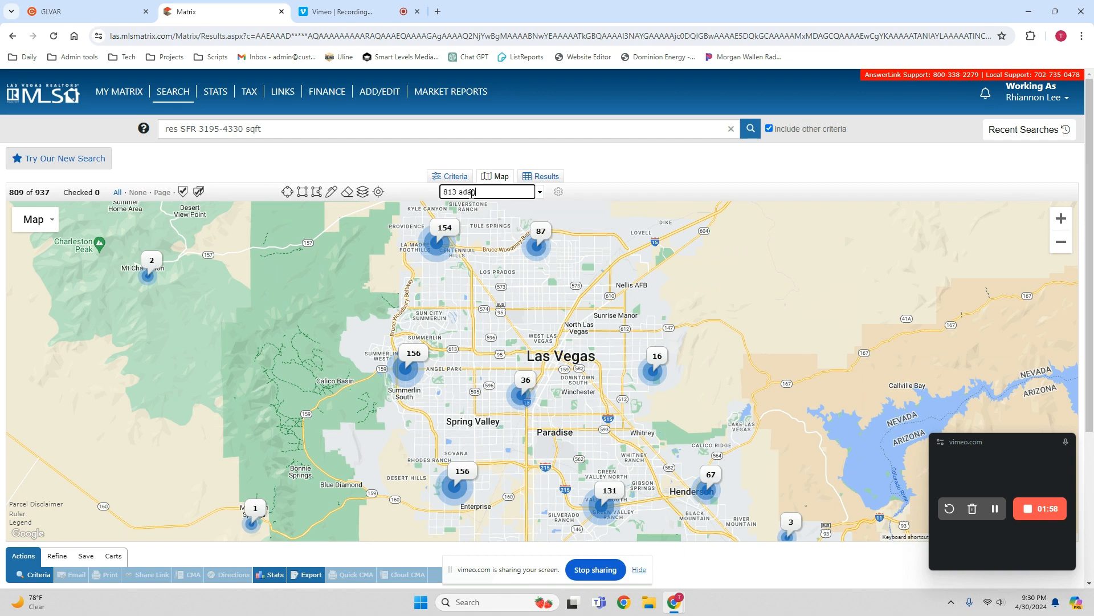
{"action": "key", "text": "Return"}
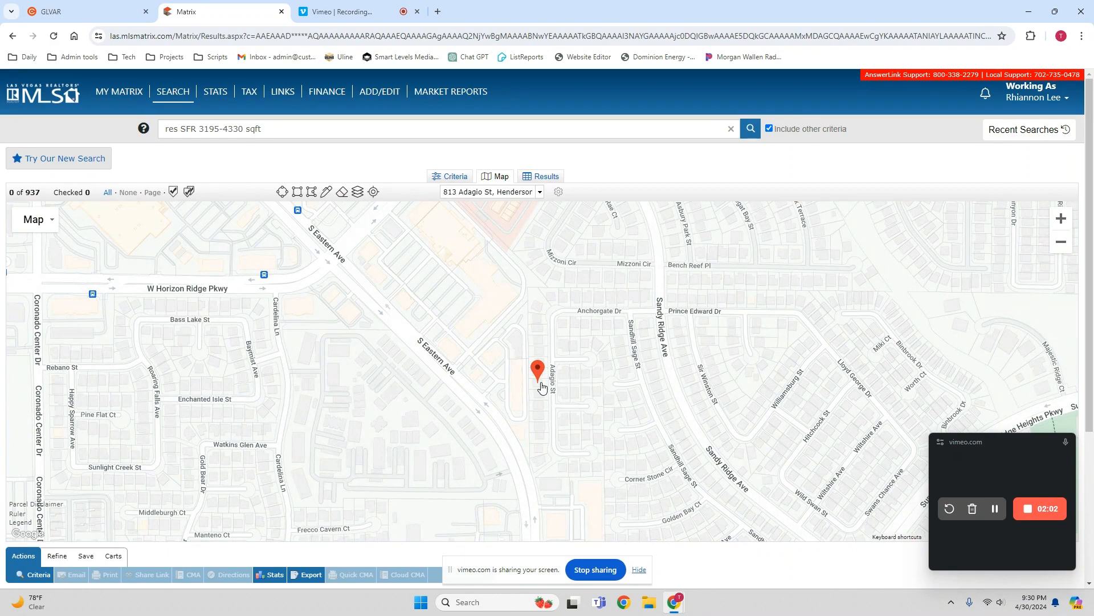
- Draw a search radius centred on the subject property, reaching west to the green listing markers just south of W Horizon Ridge Pkwy
{"action": "scroll", "coordinate": [616, 377], "scroll_direction": "down", "scroll_amount": 3}
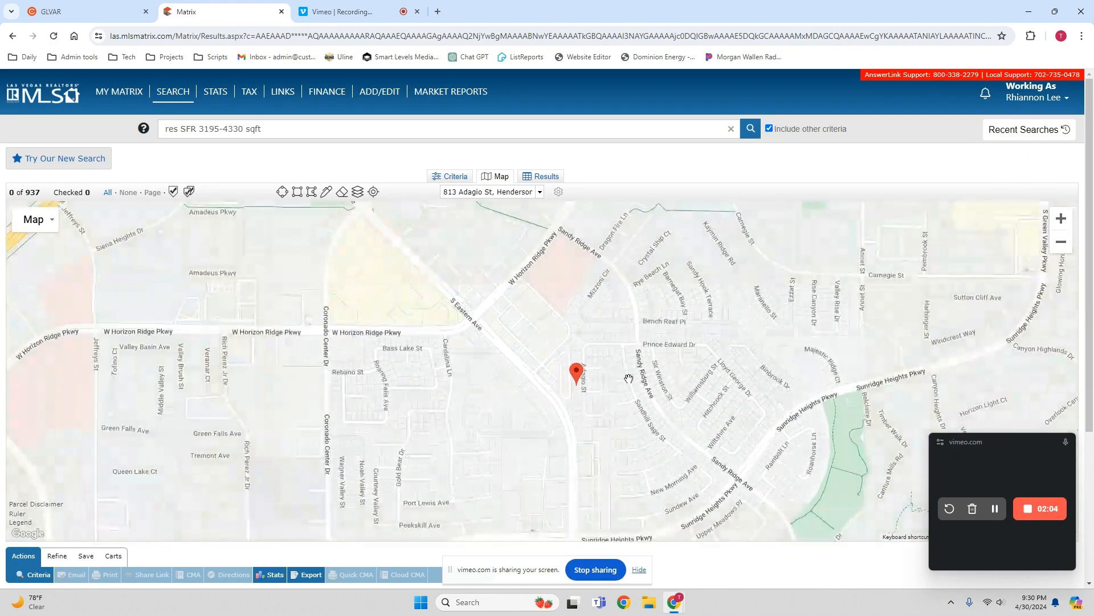
{"action": "left_click_drag", "start_coordinate": [689, 378], "coordinate": [572, 354]}
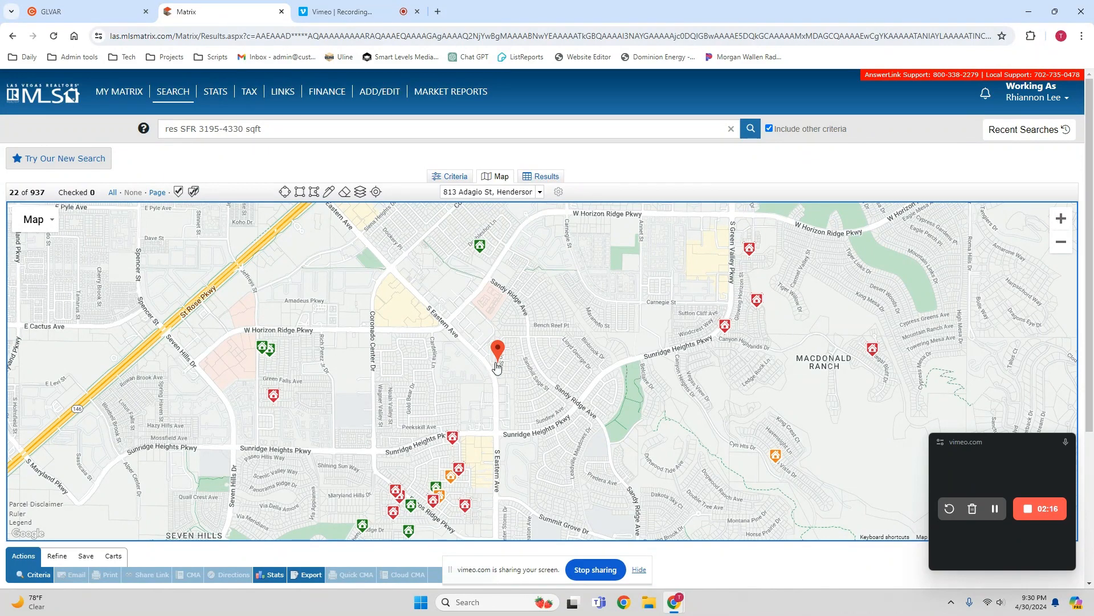
{"action": "left_click", "coordinate": [285, 192]}
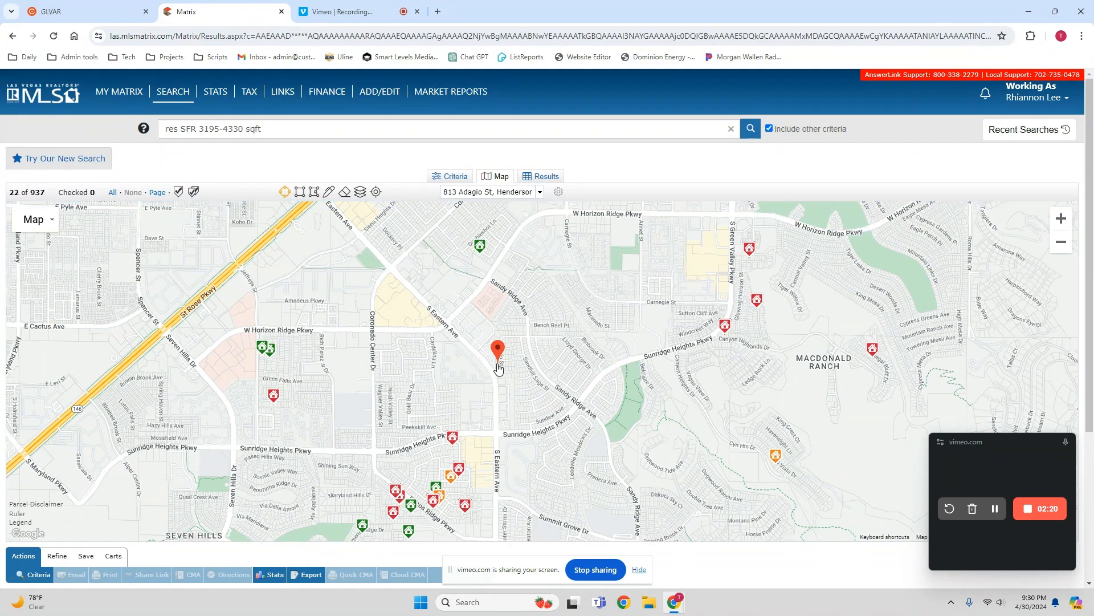
{"action": "left_click_drag", "start_coordinate": [499, 368], "coordinate": [267, 445]}
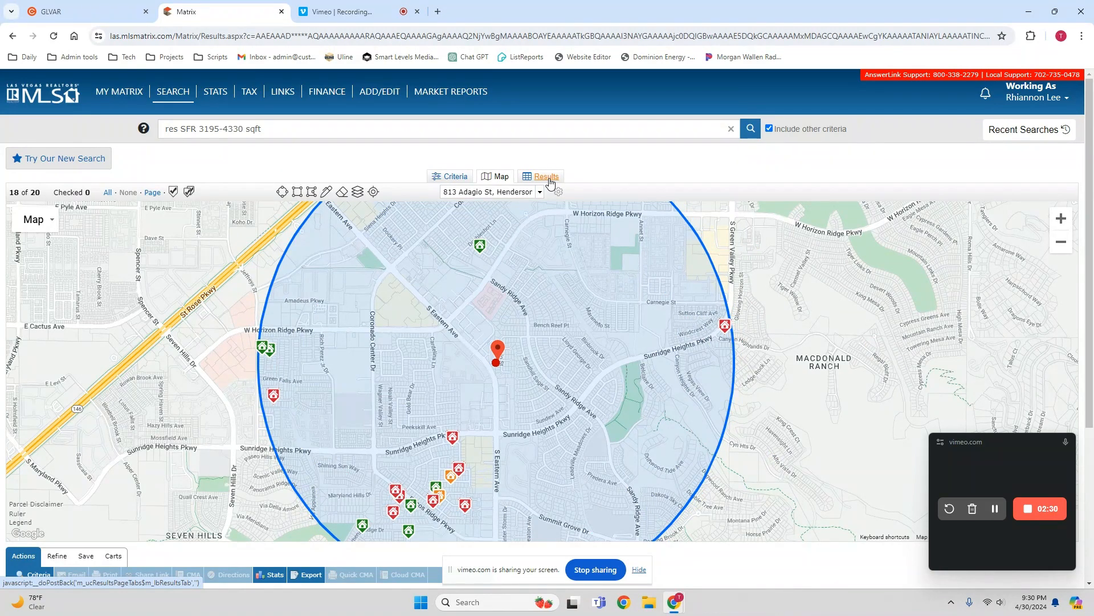
- Examine the prices and bedroom and bath details of the listings clustered southwest of the subject property within the radius
{"action": "left_click_drag", "start_coordinate": [536, 434], "coordinate": [550, 336]}
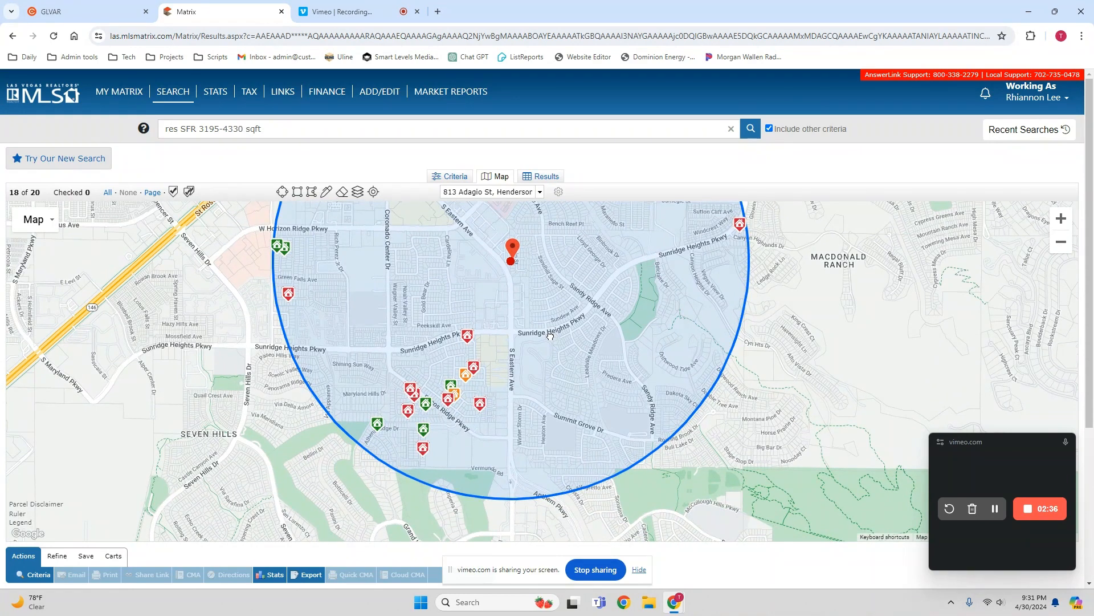
{"action": "left_click_drag", "start_coordinate": [550, 336], "coordinate": [553, 351]}
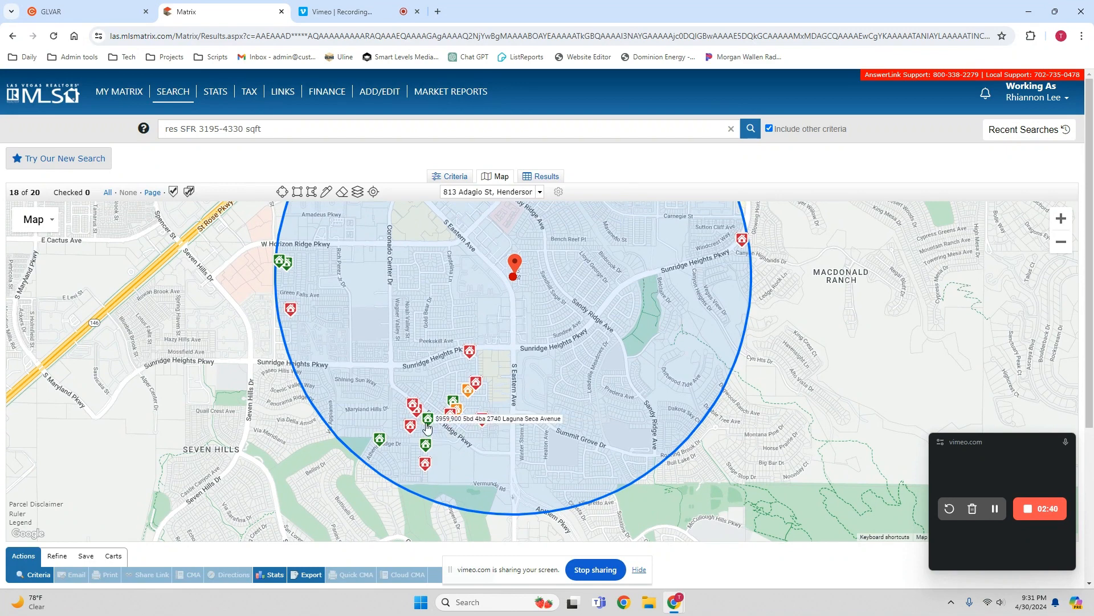
{"action": "mouse_move", "coordinate": [414, 411]}
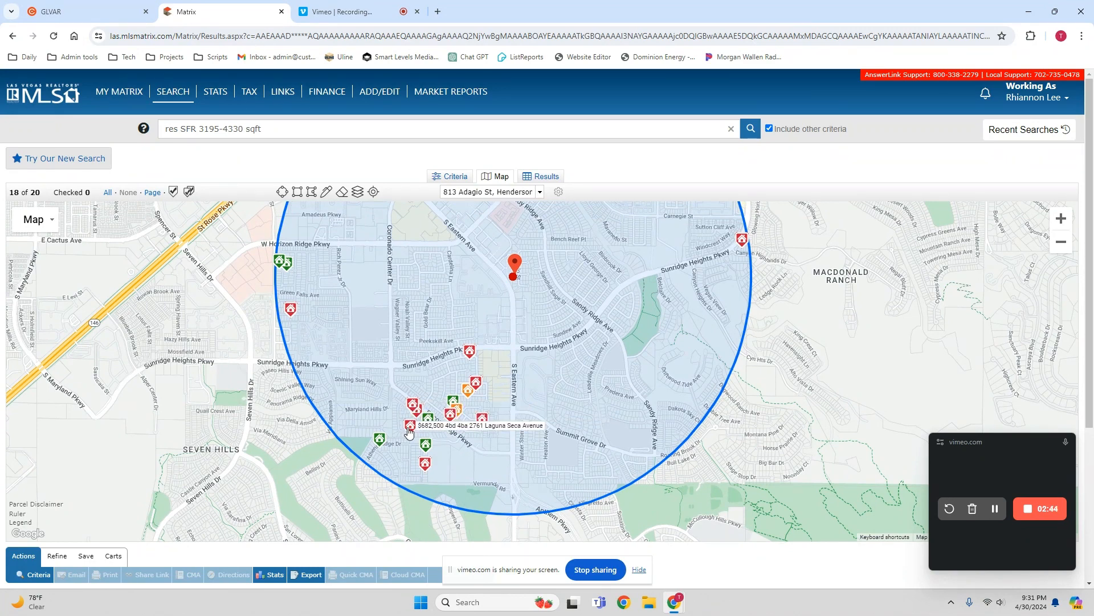
- Check the price, bedroom and bath details of the southernmost listings and the one at the radius's east edge
{"action": "mouse_move", "coordinate": [379, 440]}
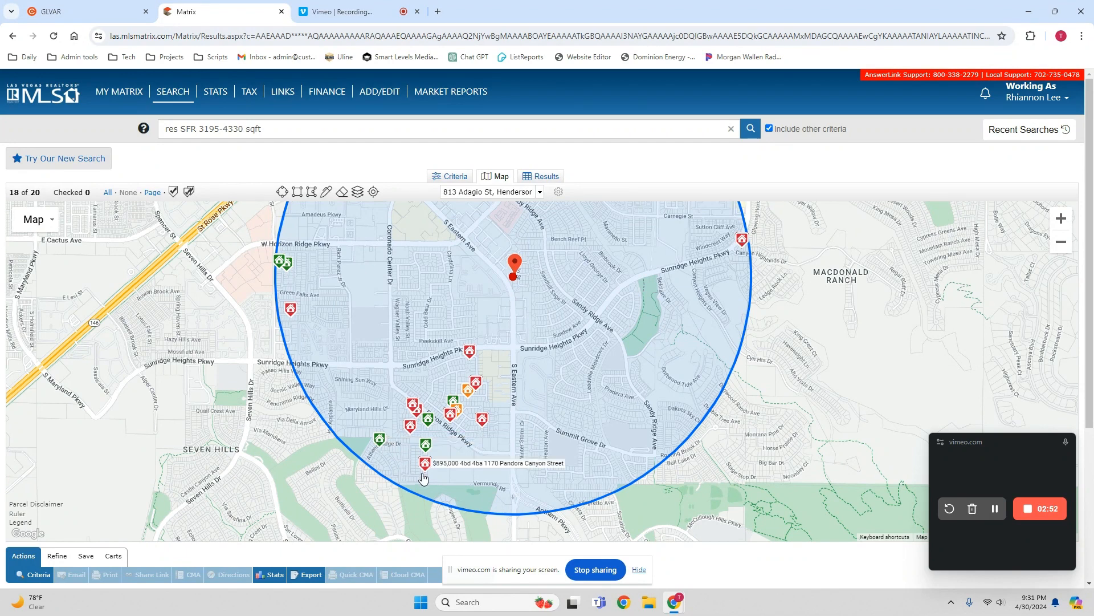
{"action": "mouse_move", "coordinate": [426, 446]}
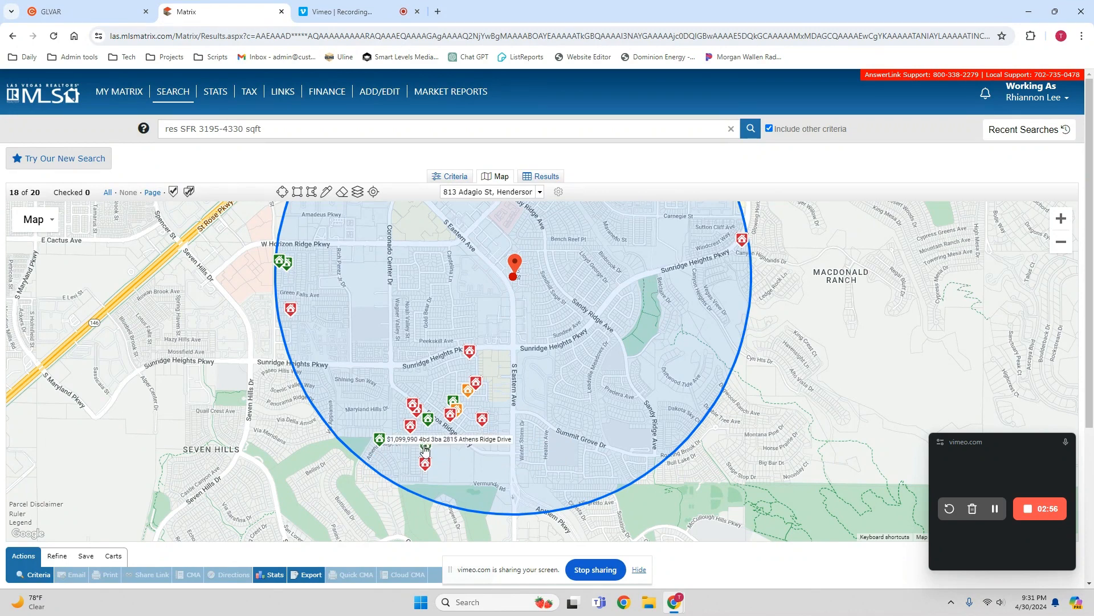
{"action": "mouse_move", "coordinate": [423, 465]}
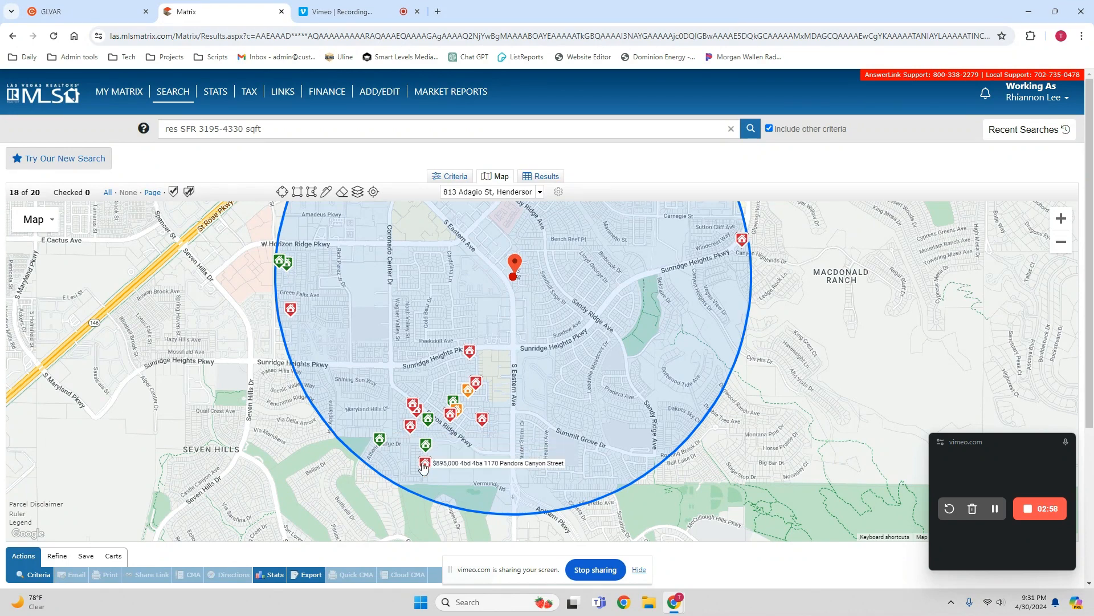
{"action": "mouse_move", "coordinate": [743, 243]}
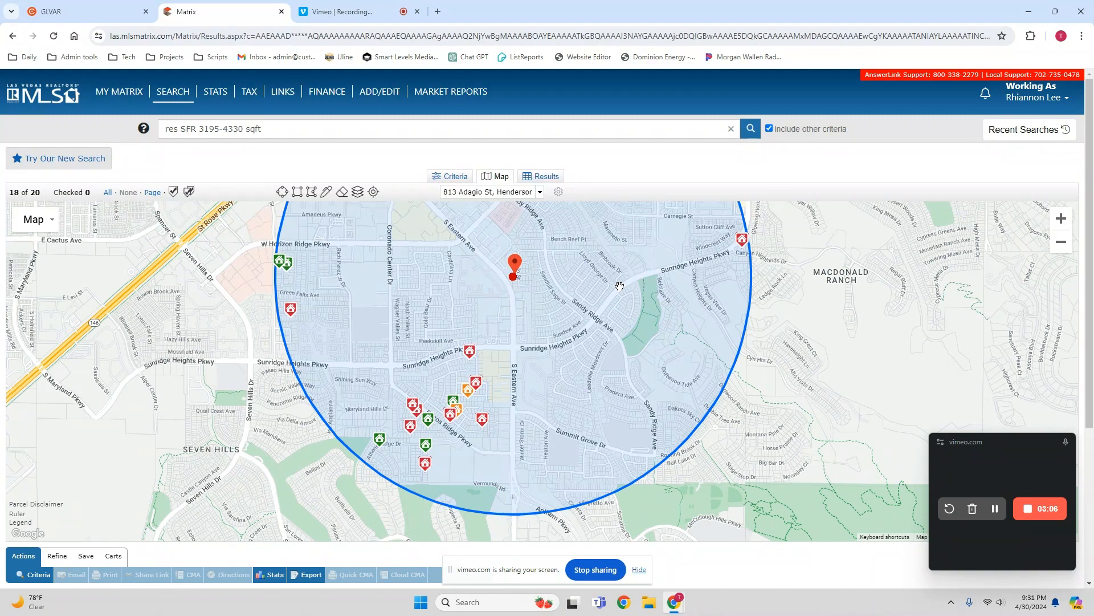
- Start a search polygon on Sunridge Heights Pkwy at Coronado Center Dr, tracing the radius's west and north arc to S Green Valley Pkwy
{"action": "mouse_move", "coordinate": [619, 286]}
{"action": "left_mouse_down"}
{"action": "mouse_move", "coordinate": [610, 398]}
{"action": "mouse_move", "coordinate": [594, 429]}
{"action": "mouse_move", "coordinate": [621, 291]}
{"action": "left_mouse_up"}
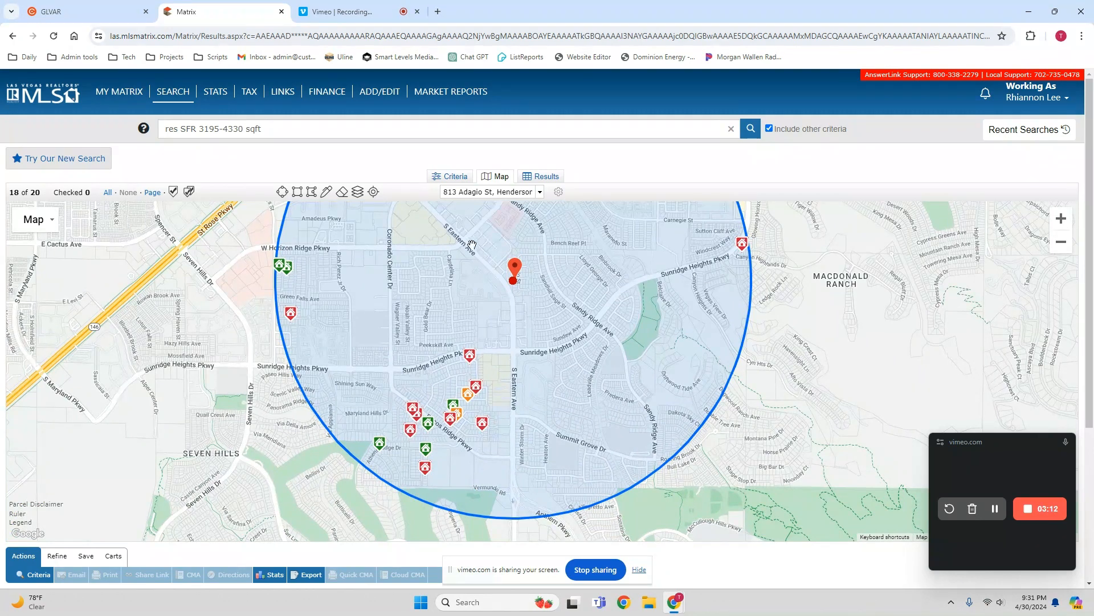
{"action": "left_click", "coordinate": [312, 192]}
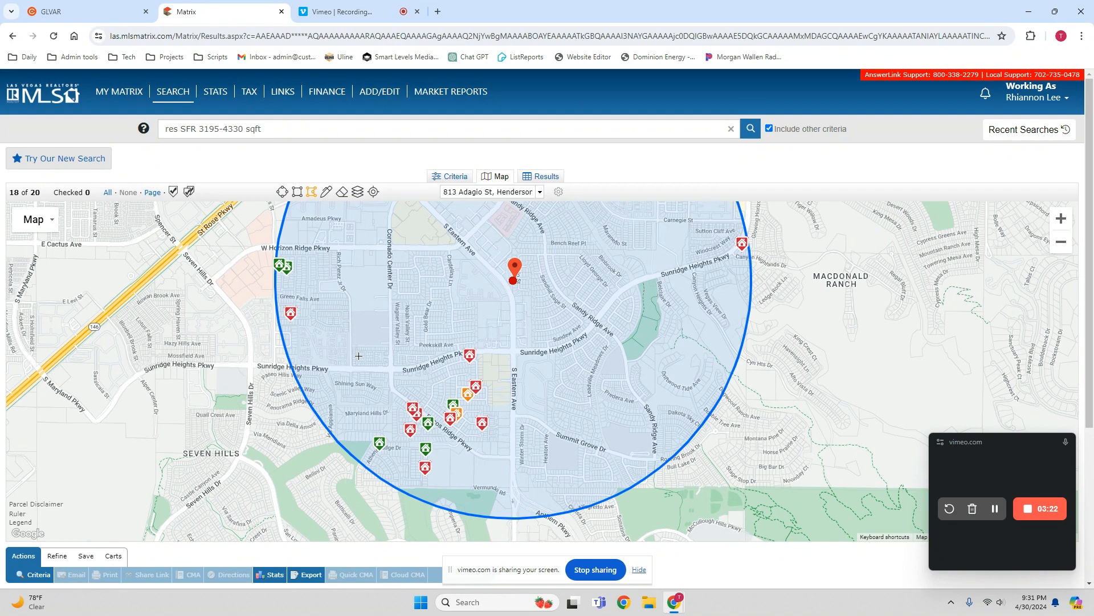
{"action": "left_click", "coordinate": [389, 366]}
{"action": "left_click", "coordinate": [291, 365]}
{"action": "left_click", "coordinate": [272, 293]}
{"action": "left_click_drag", "start_coordinate": [275, 251], "coordinate": [218, 458]}
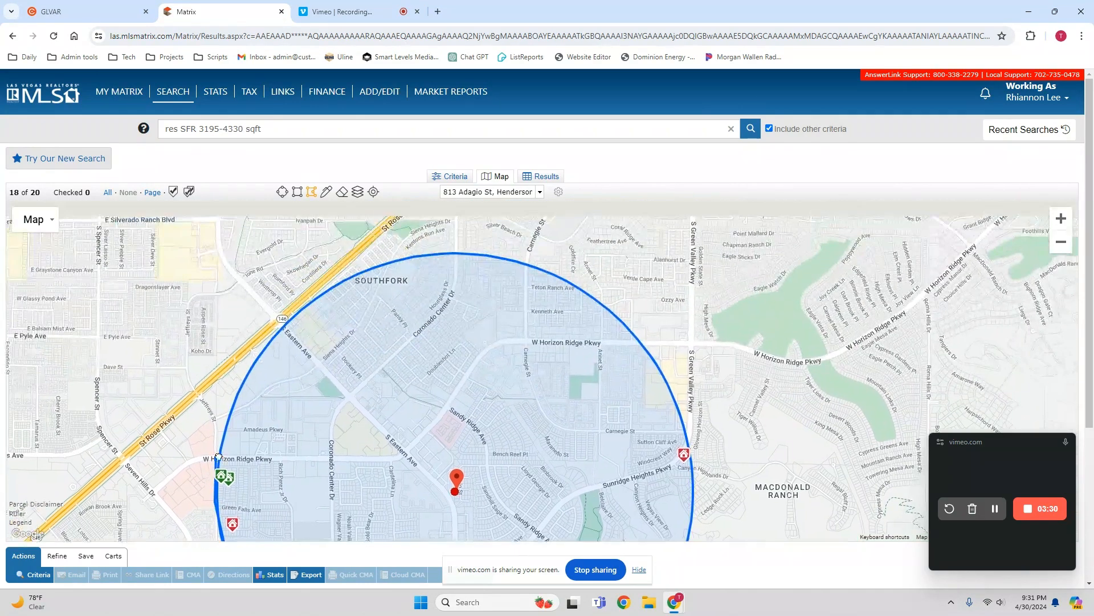
{"action": "left_click_drag", "start_coordinate": [243, 396], "coordinate": [667, 437]}
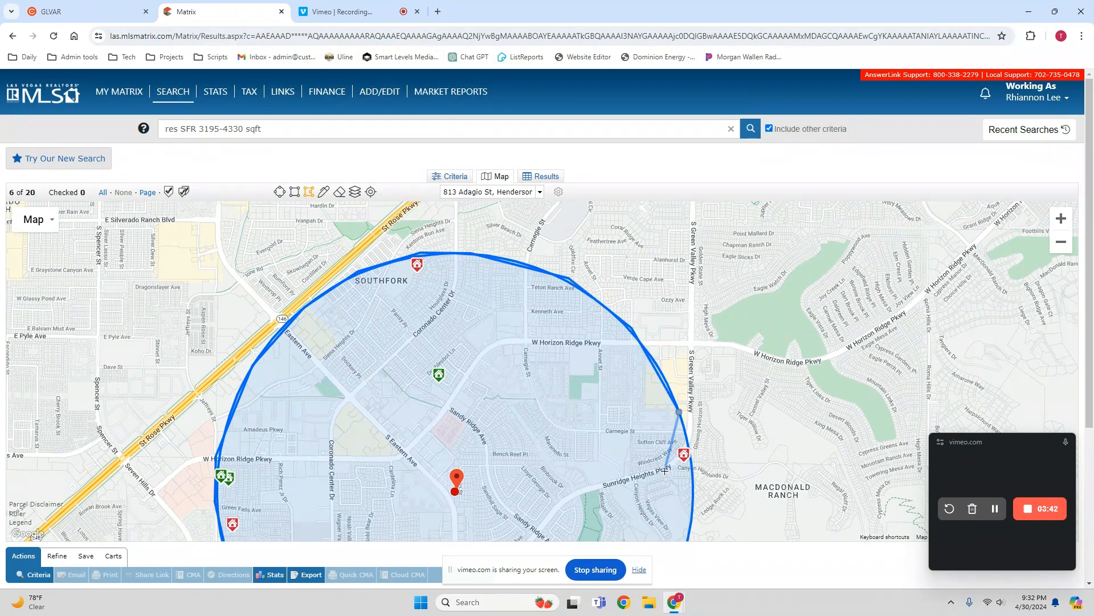
- Close the polygon inside the eastern listing, along the south arc and up Pecos Ridge Pkwy, leaving out the southwest listings
{"action": "left_click_drag", "start_coordinate": [662, 490], "coordinate": [645, 296]}
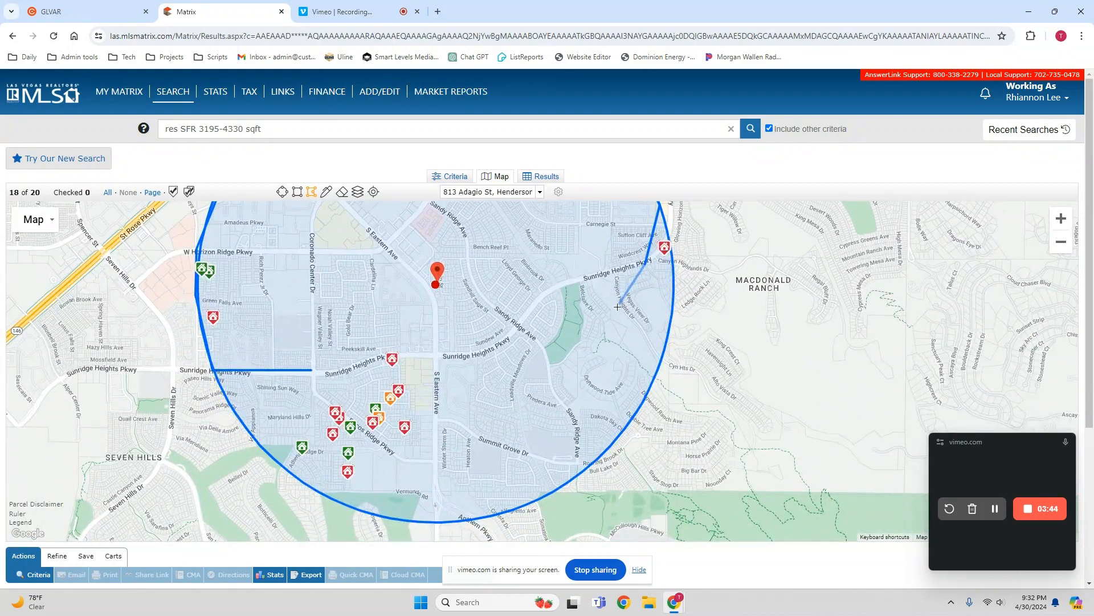
{"action": "left_click", "coordinate": [662, 354]}
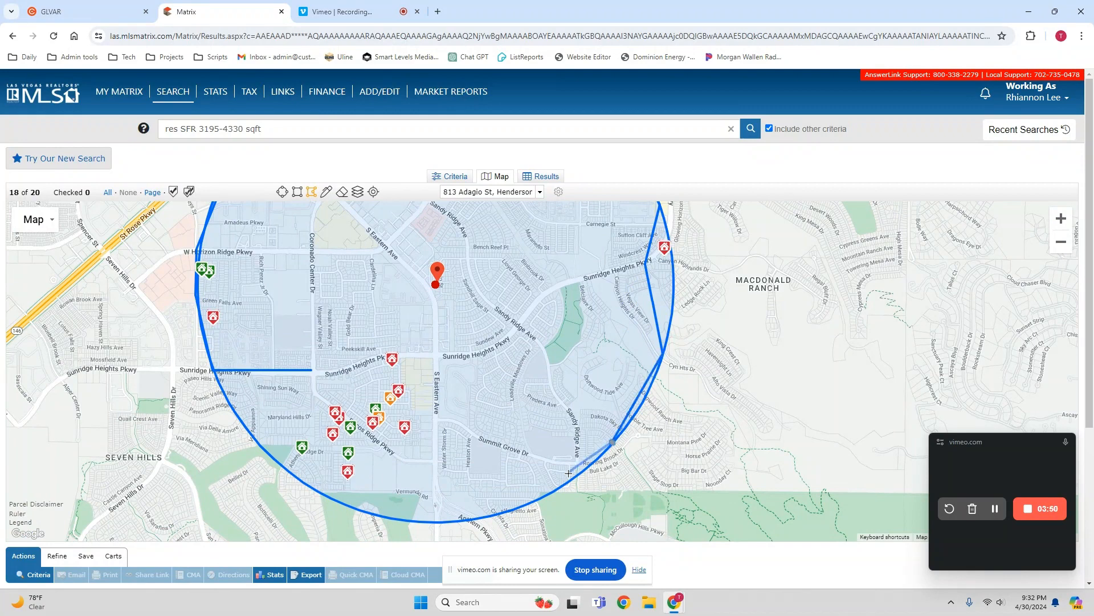
{"action": "left_click", "coordinate": [558, 489]}
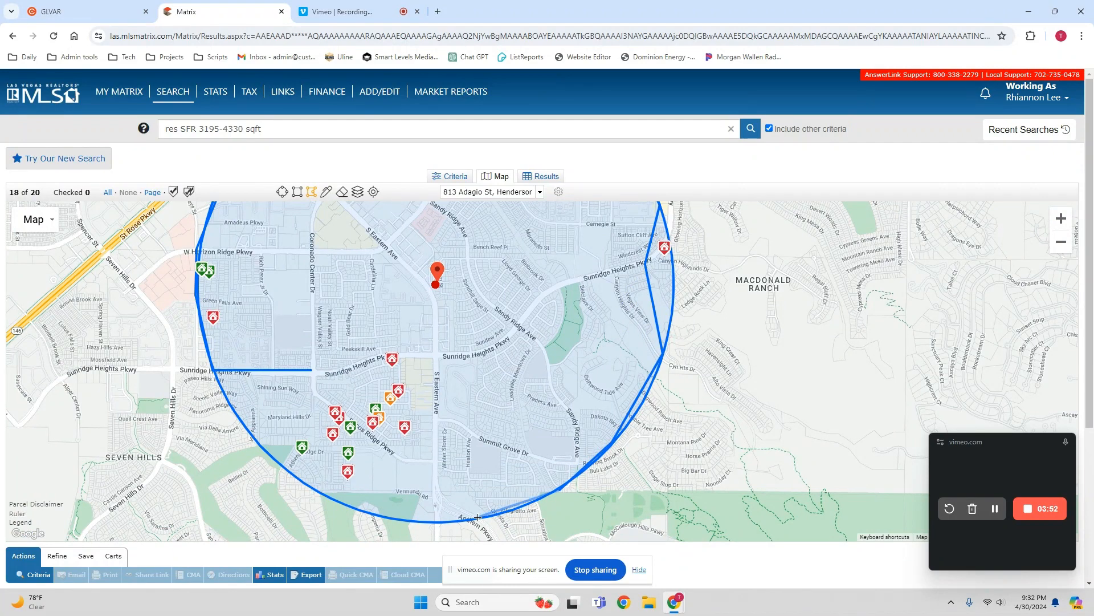
{"action": "left_click", "coordinate": [387, 515]}
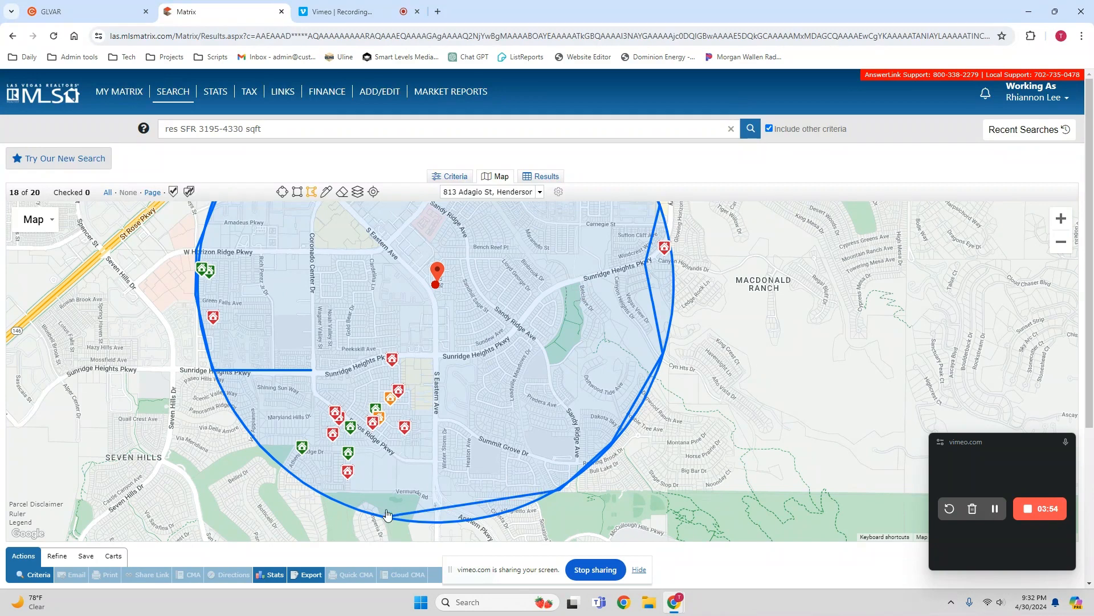
{"action": "left_click", "coordinate": [388, 444]}
{"action": "left_click", "coordinate": [314, 391]}
{"action": "left_click", "coordinate": [312, 371]}
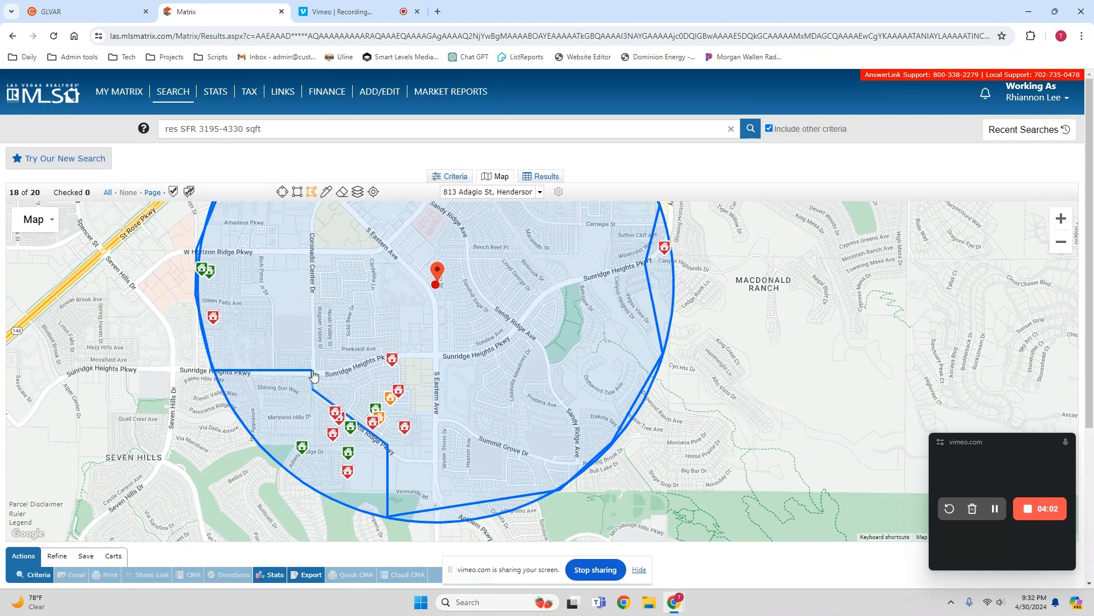
- Delete the 1.00-mile radius circle around the subject property, keeping only the drawn polygon as the search area
{"action": "left_click", "coordinate": [436, 289]}
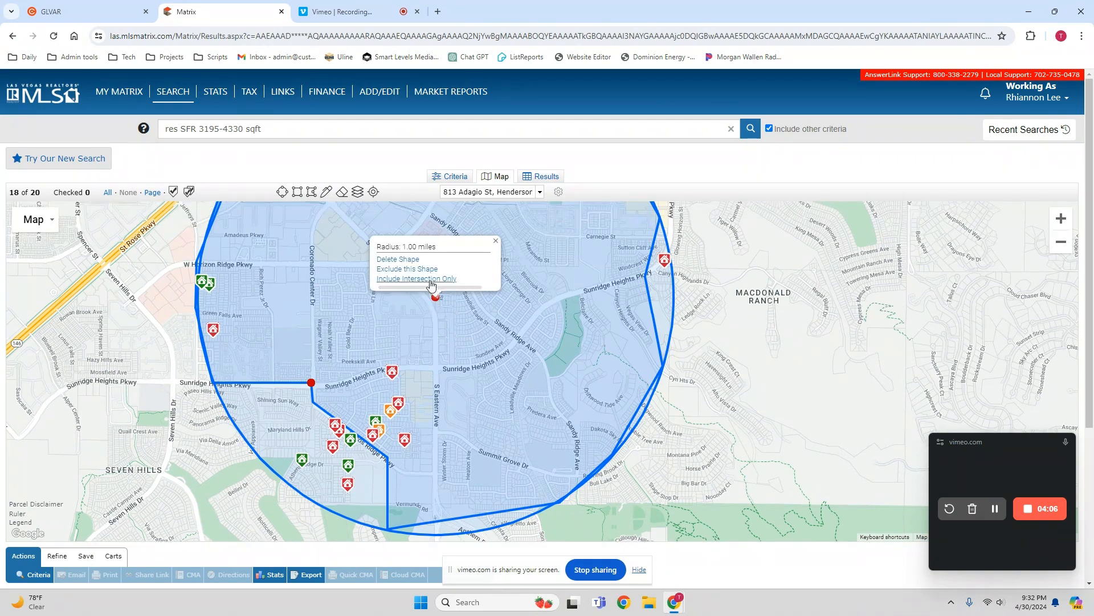
{"action": "left_click", "coordinate": [427, 279]}
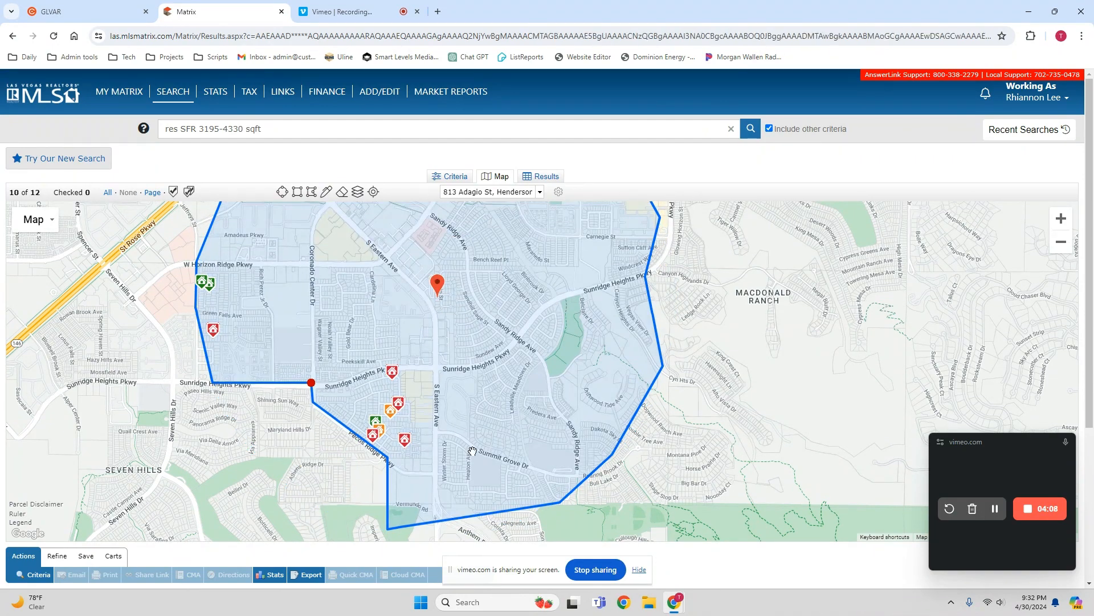
{"action": "left_click_drag", "start_coordinate": [511, 273], "coordinate": [564, 341]}
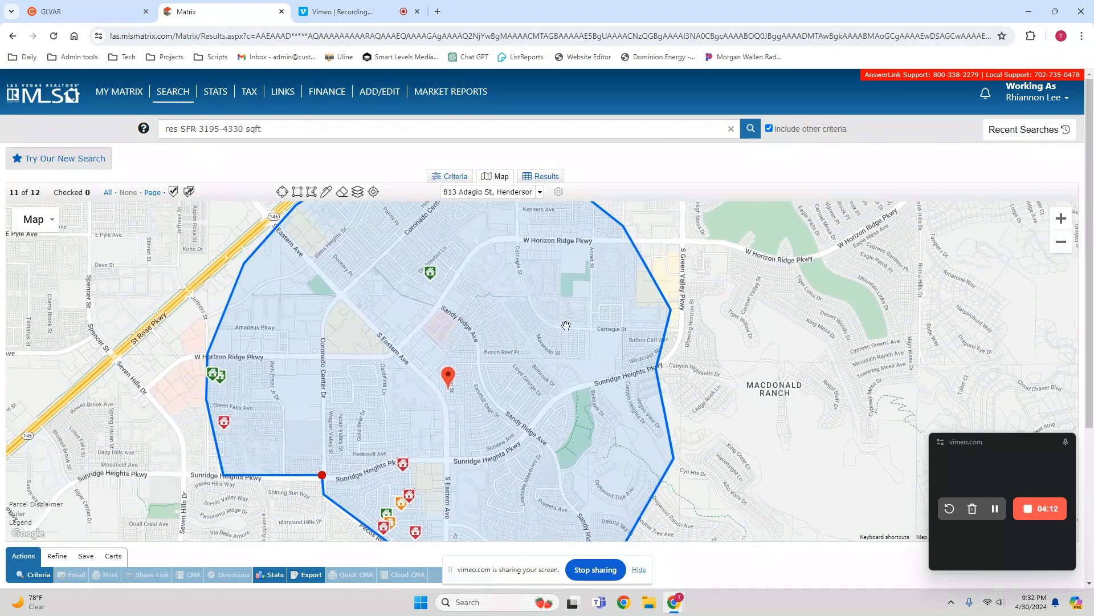
- Narrow the results to every listing except the homes built in 2012 and 2013, and check the remaining ones on the map
{"action": "left_click", "coordinate": [544, 176]}
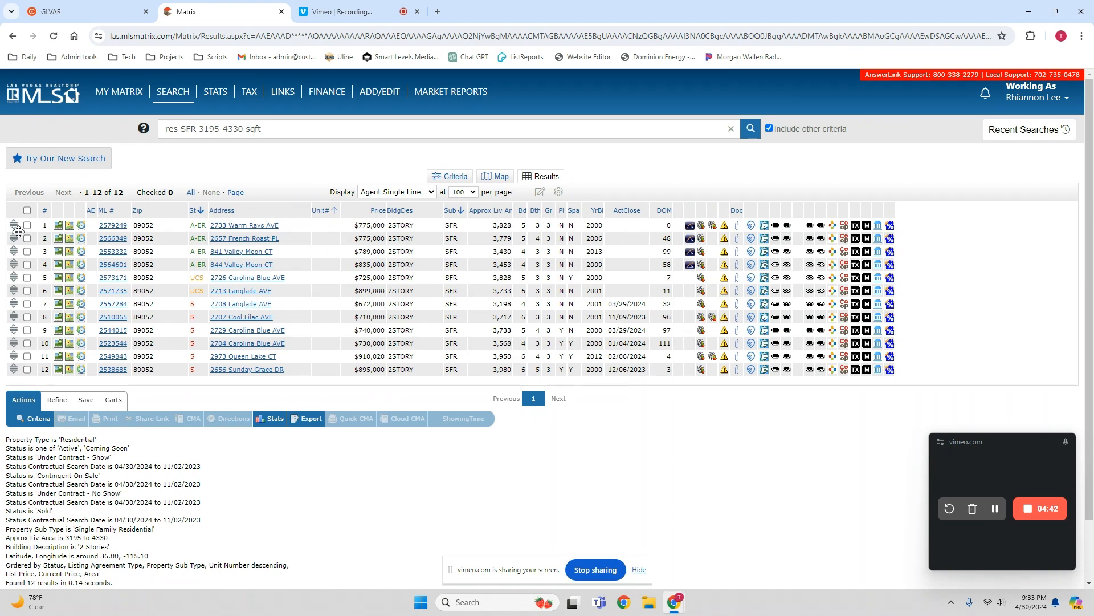
{"action": "left_click", "coordinate": [26, 210]}
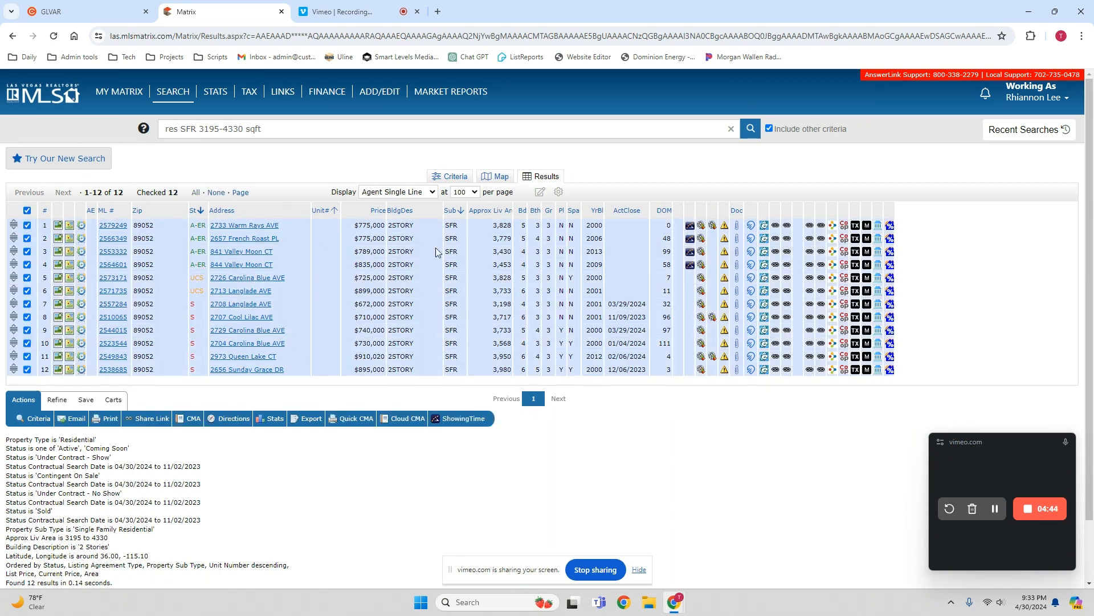
{"action": "left_click", "coordinate": [27, 252]}
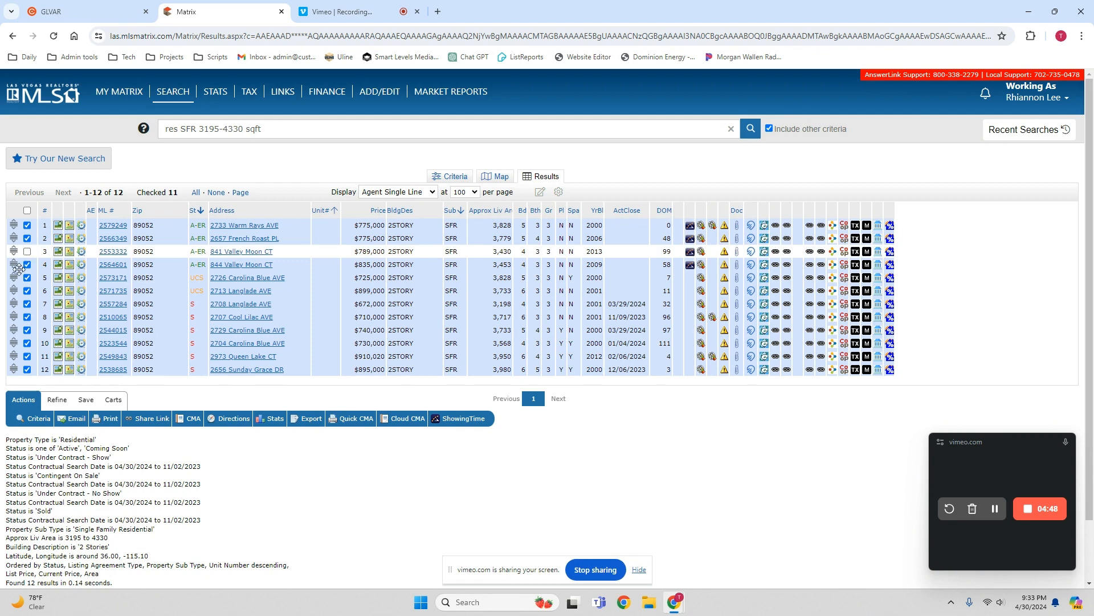
{"action": "left_click", "coordinate": [27, 356]}
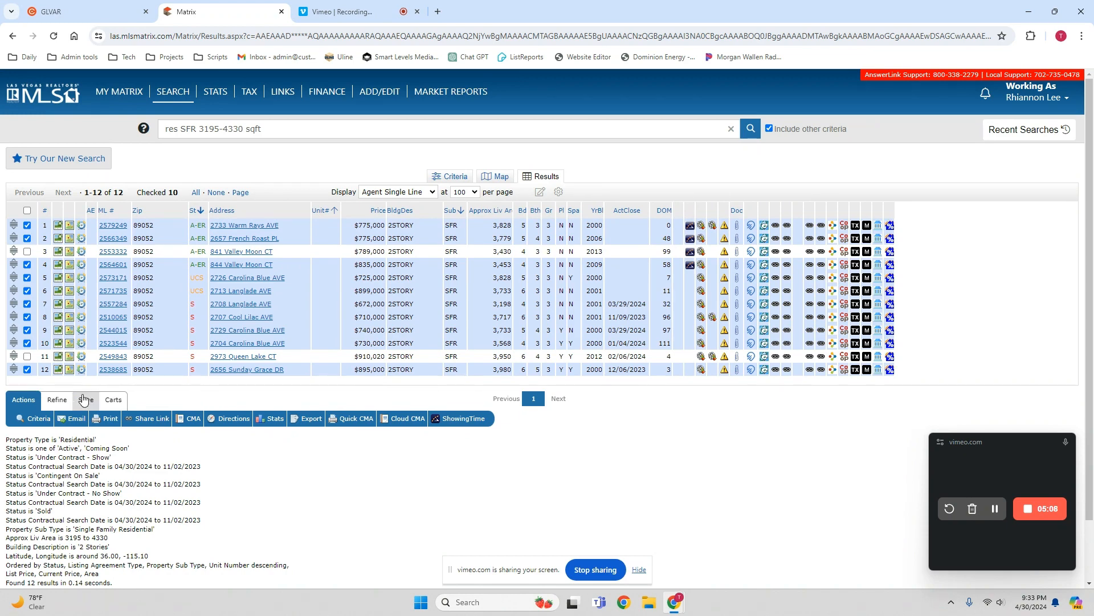
{"action": "left_click", "coordinate": [57, 400]}
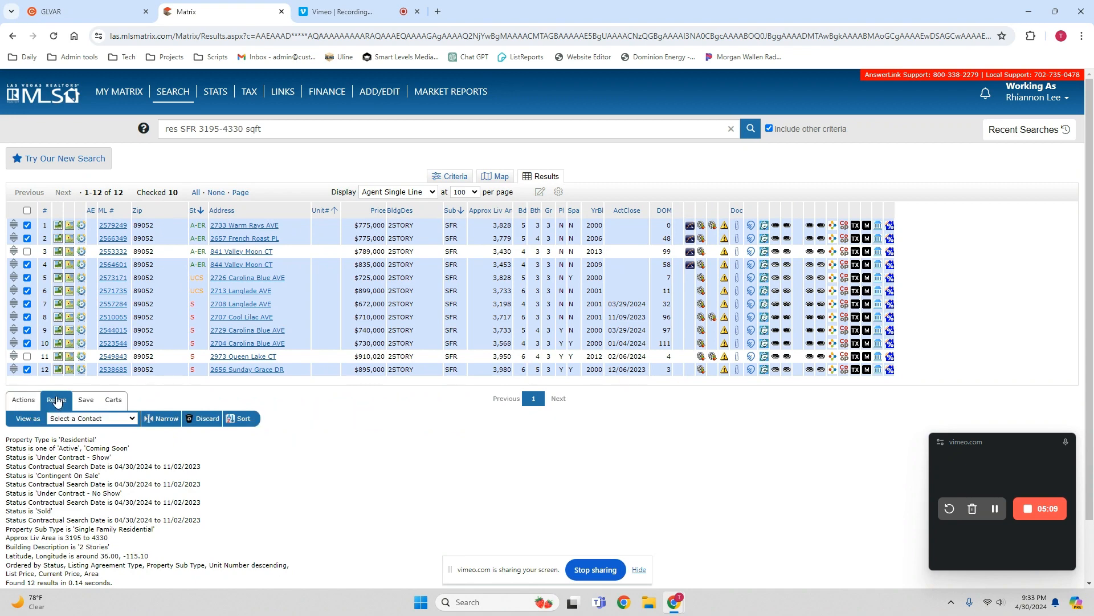
{"action": "left_click", "coordinate": [167, 422]}
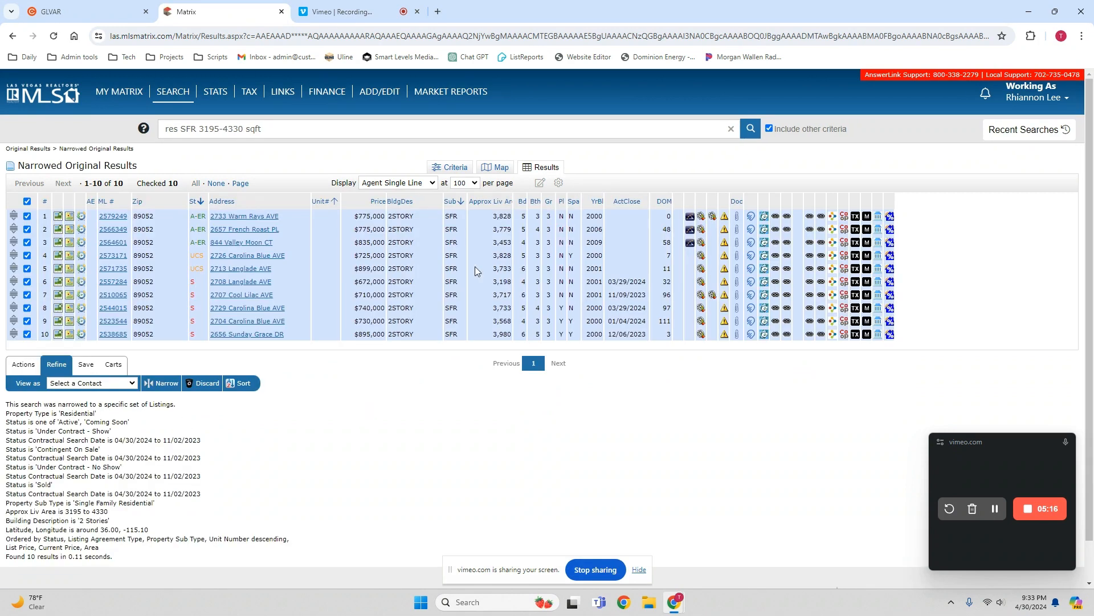
{"action": "left_click", "coordinate": [493, 168]}
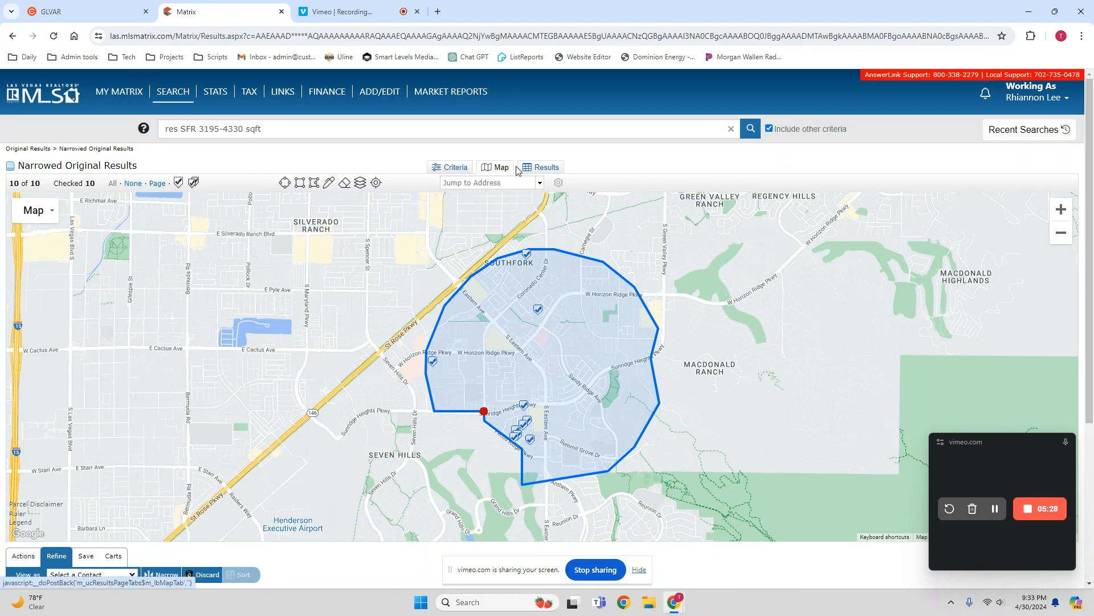
{"action": "left_click", "coordinate": [543, 169]}
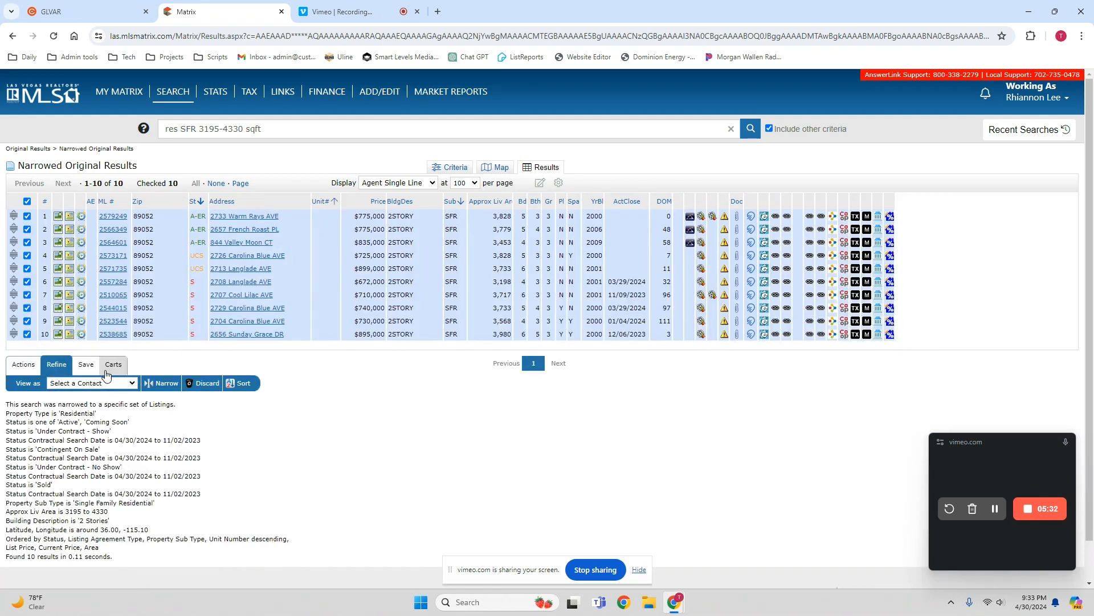
- Send the narrowed listings to print in the Agent Single Line format with header and footer
{"action": "left_click", "coordinate": [24, 364]}
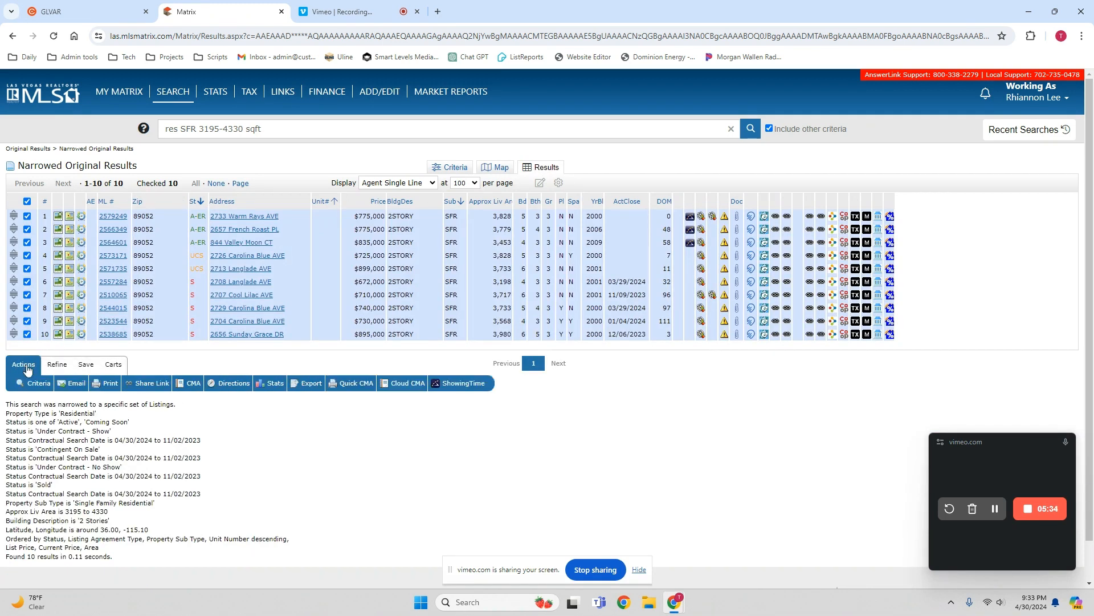
{"action": "left_click", "coordinate": [110, 388]}
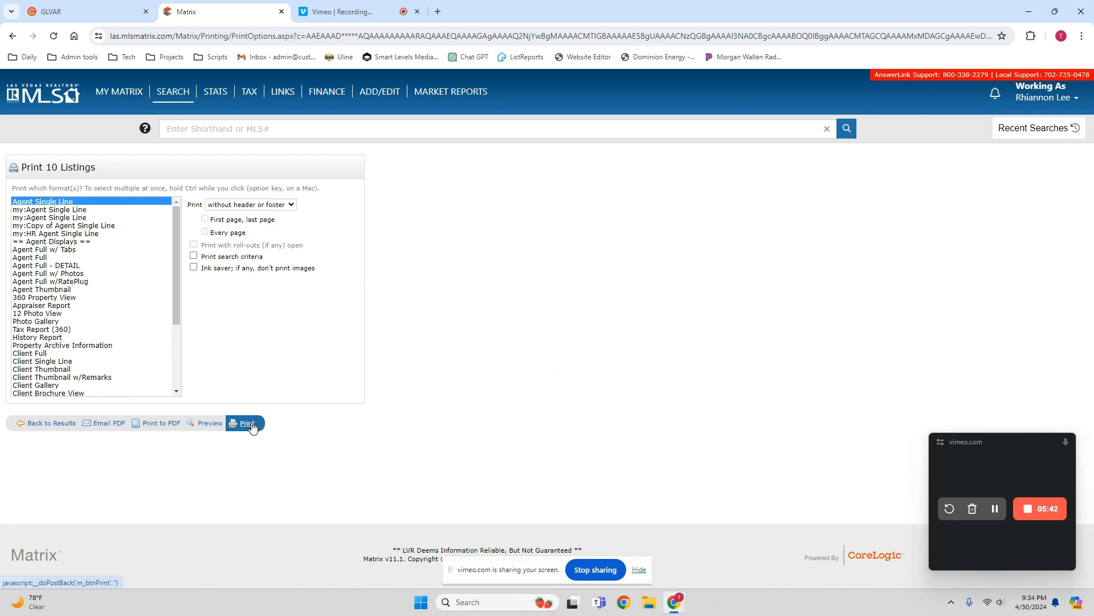
{"action": "left_click", "coordinate": [273, 204]}
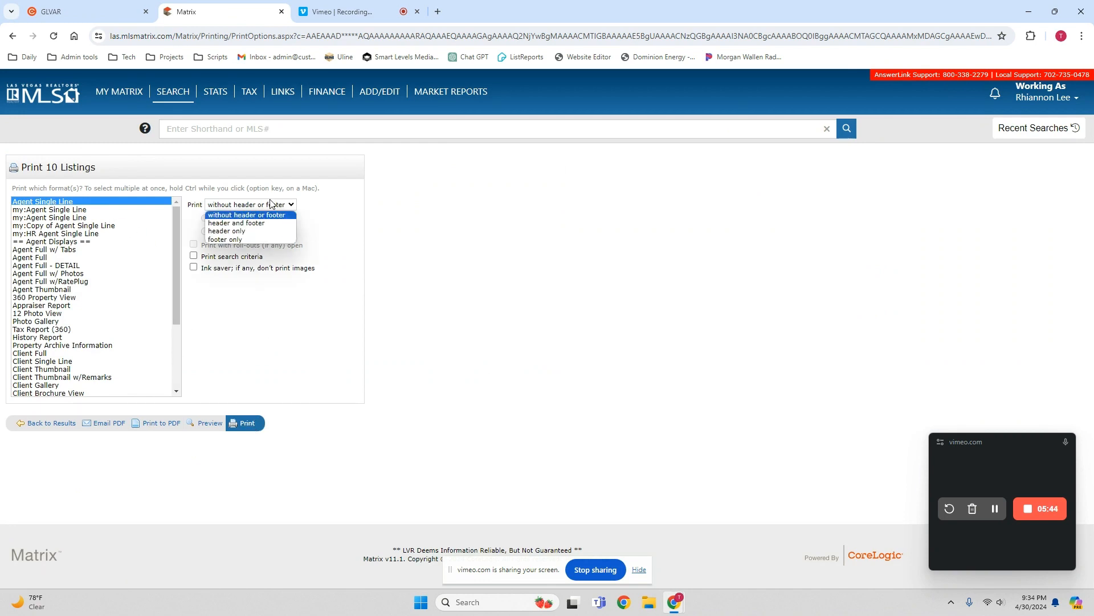
{"action": "left_click", "coordinate": [271, 223]}
{"action": "left_click", "coordinate": [249, 423]}
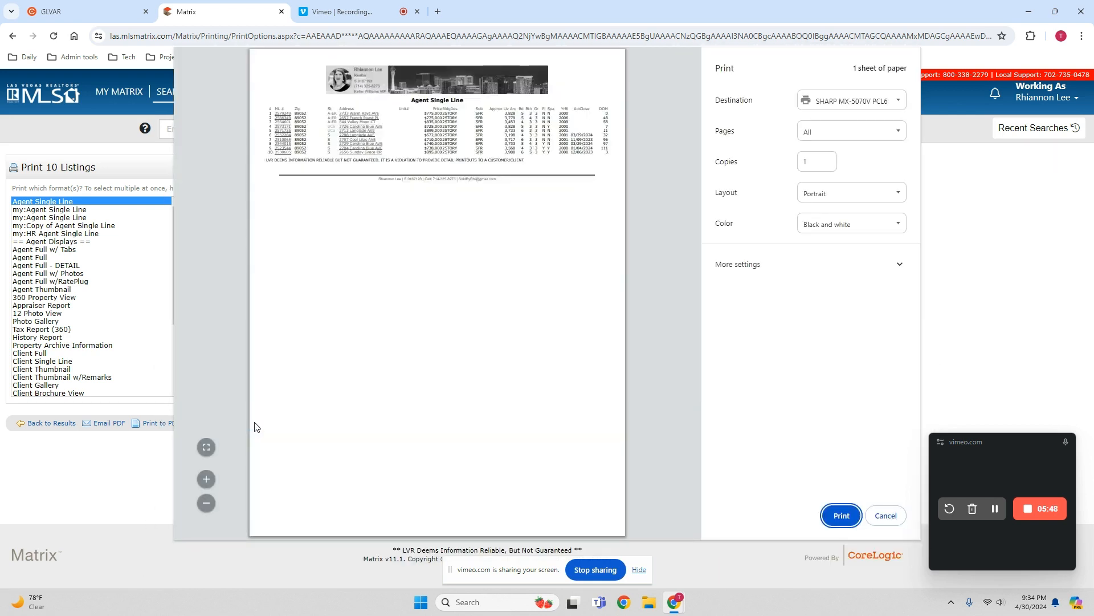
- Print the listing sheet in color with landscape layout
{"action": "left_click", "coordinate": [830, 223]}
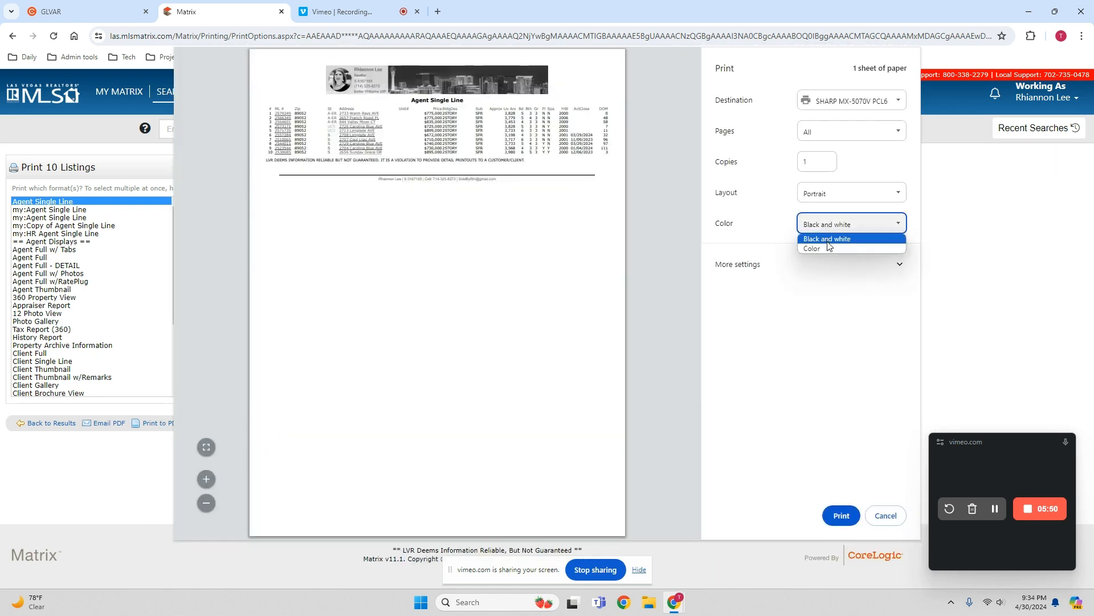
{"action": "left_click", "coordinate": [830, 247]}
{"action": "left_click", "coordinate": [838, 194]}
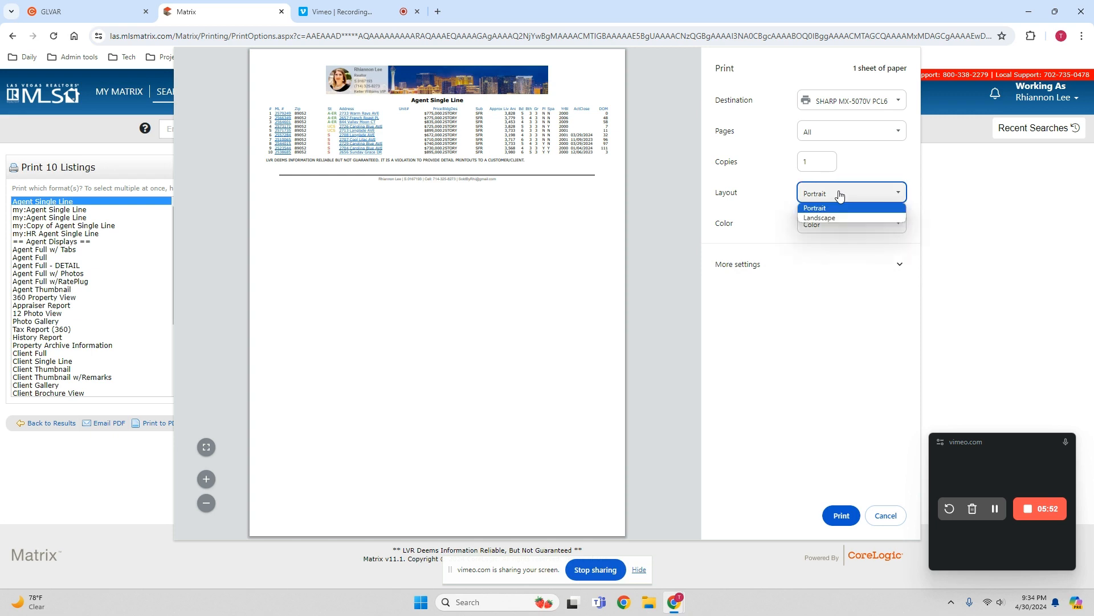
{"action": "left_click", "coordinate": [844, 218]}
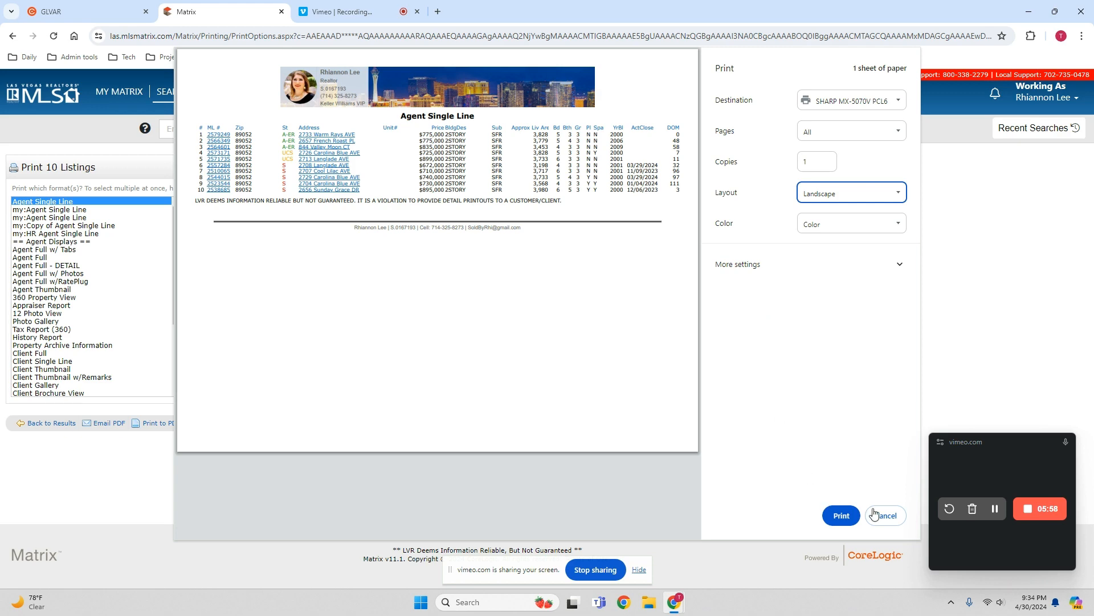
{"action": "left_click", "coordinate": [842, 518]}
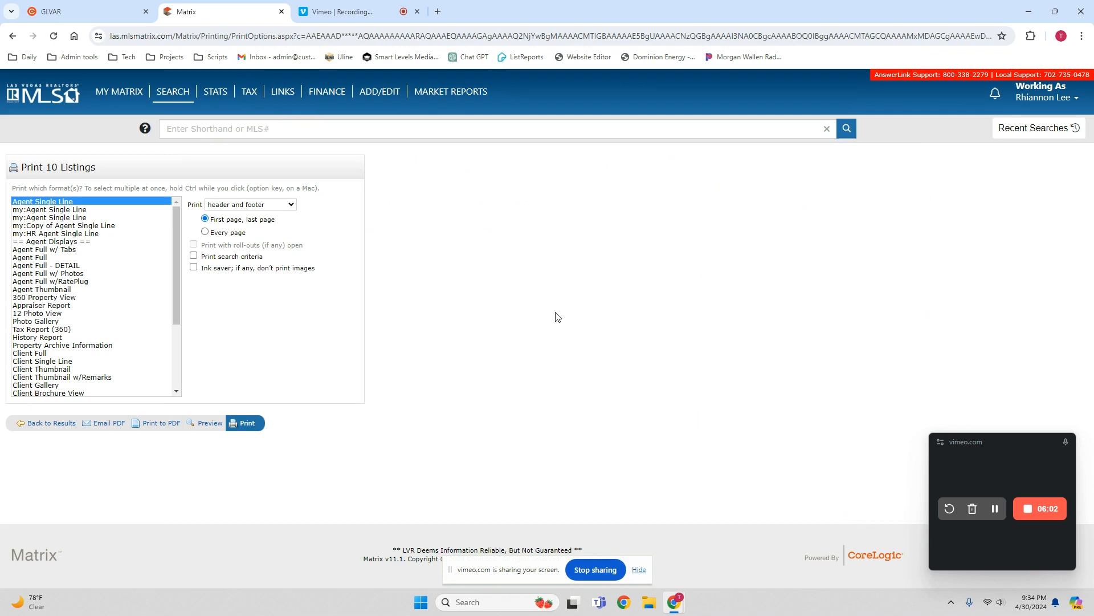
- Return to the narrowed results, generate a Quick CMA for them and review its active and under-contract price statistics
{"action": "left_click", "coordinate": [59, 424]}
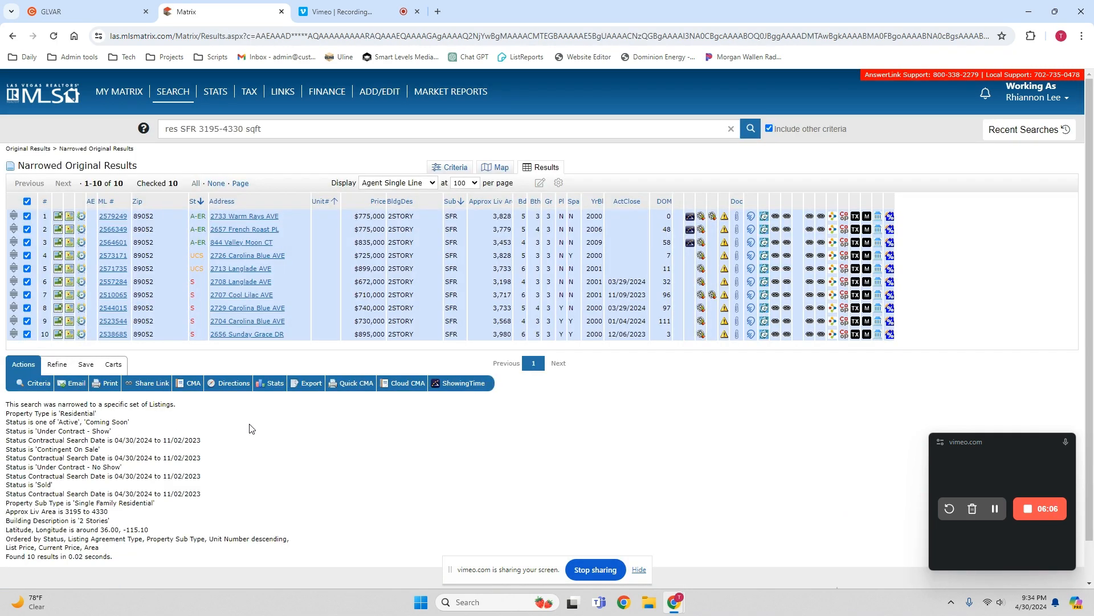
{"action": "left_click", "coordinate": [355, 388]}
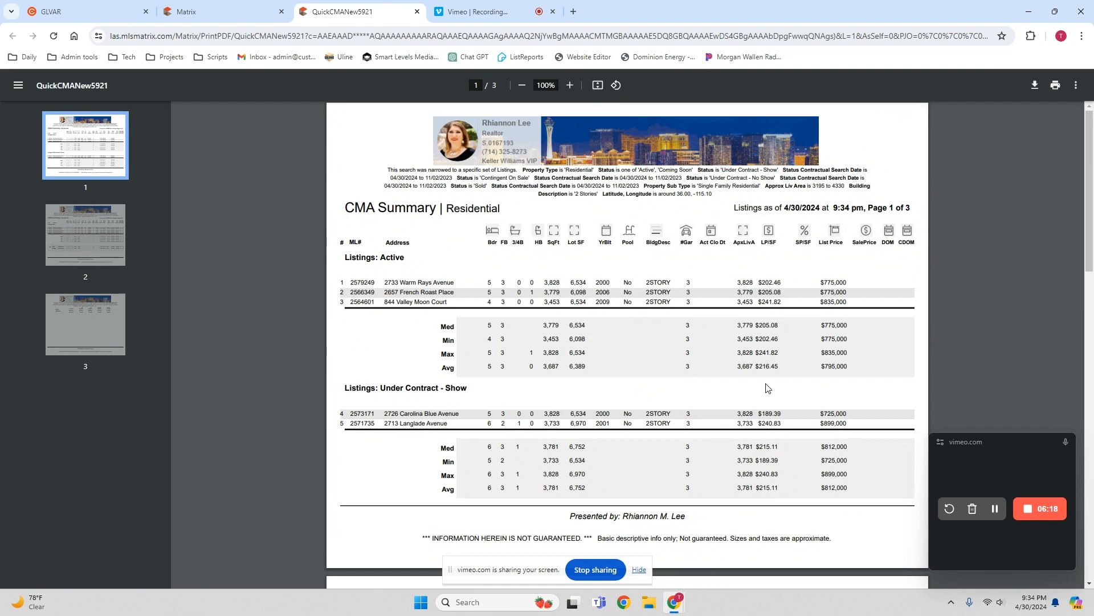
{"action": "scroll", "coordinate": [765, 385], "scroll_direction": "down", "scroll_amount": 2}
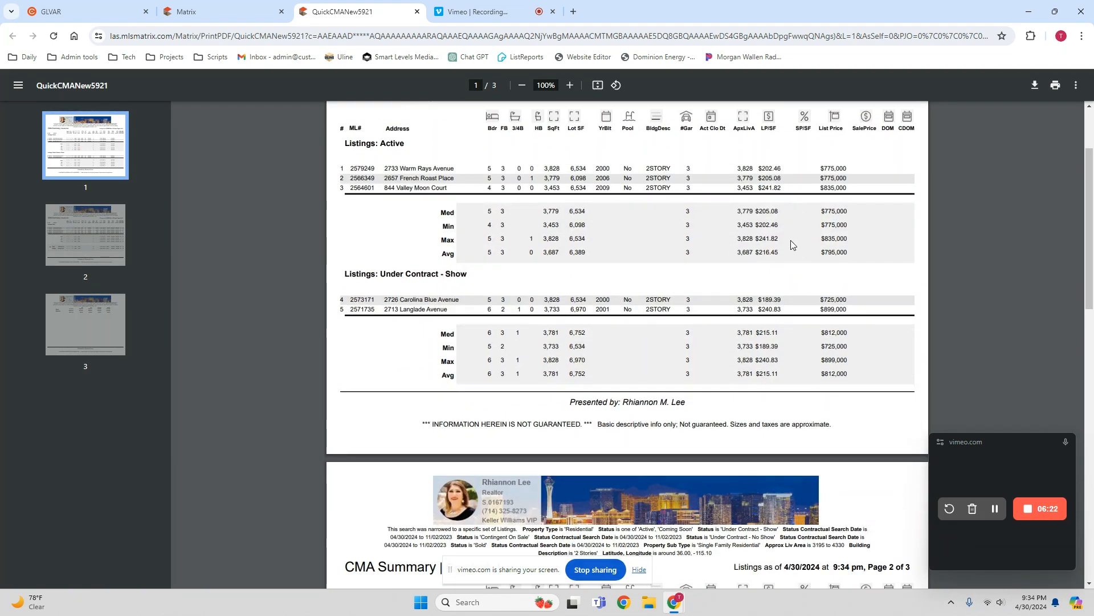
- Review the sold listings and overall median and average figures in the Quick CMA, and print the report
{"action": "scroll", "coordinate": [792, 248], "scroll_direction": "down", "scroll_amount": 3}
{"action": "scroll", "coordinate": [792, 251], "scroll_direction": "down", "scroll_amount": 3}
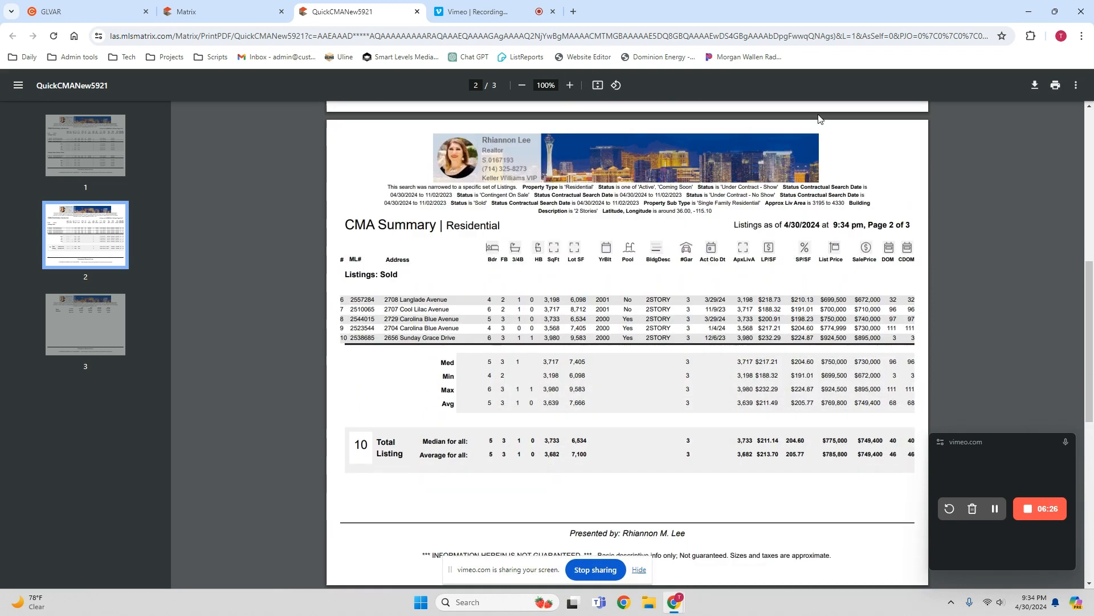
{"action": "left_click", "coordinate": [1056, 86]}
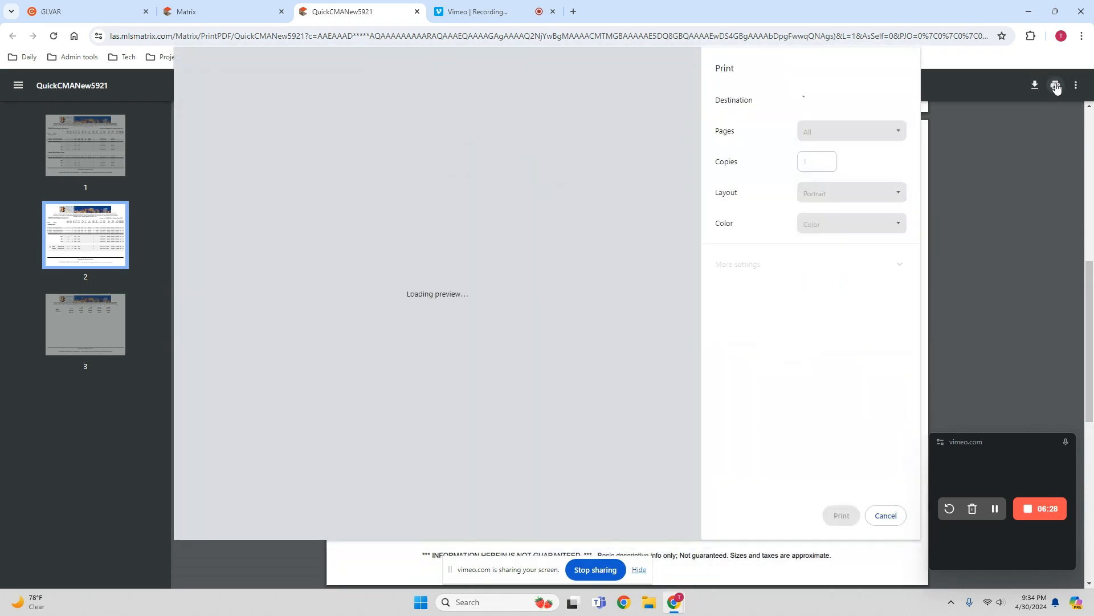
{"action": "left_click", "coordinate": [840, 516]}
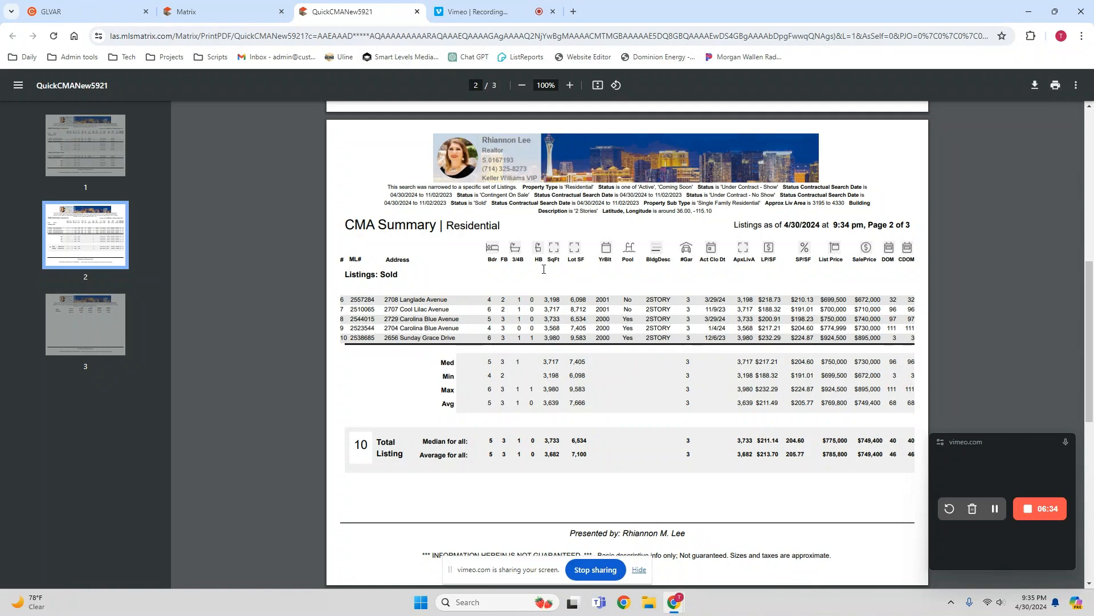
{"action": "scroll", "coordinate": [656, 330], "scroll_direction": "down", "scroll_amount": 1}
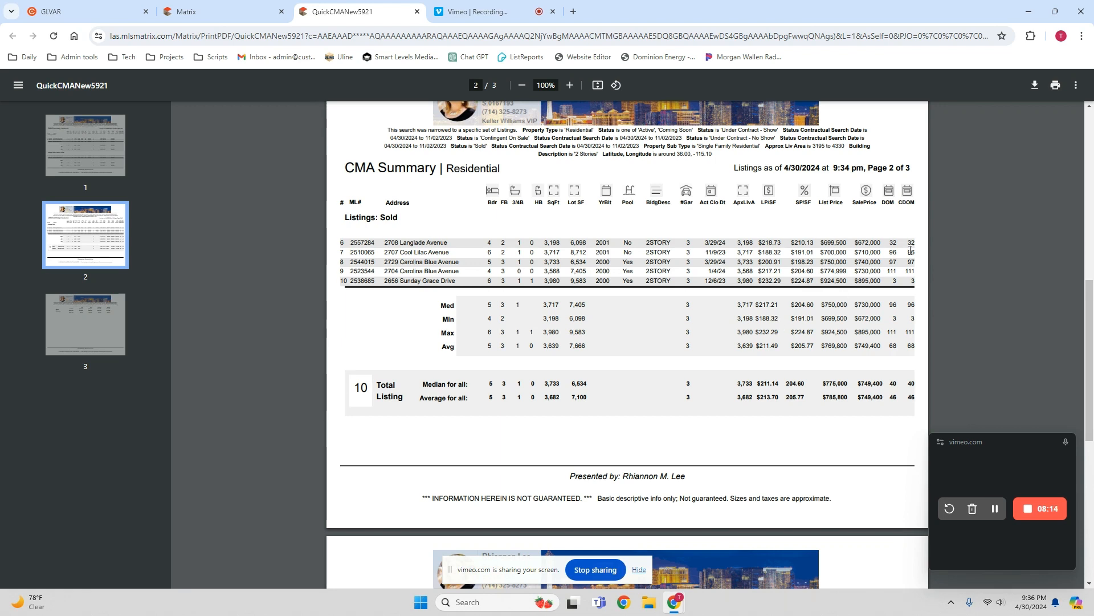
- Return to the narrowed results and browse the ninth listing's photos, from the front exterior through the interior to the backyard pool
{"action": "left_click", "coordinate": [252, 17]}
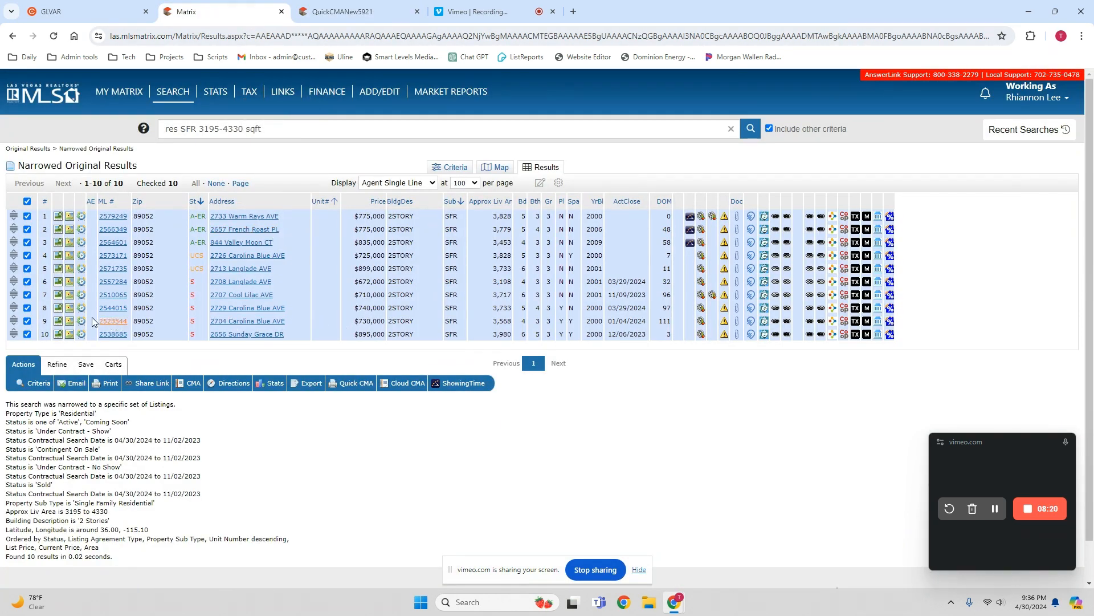
{"action": "left_click", "coordinate": [58, 321]}
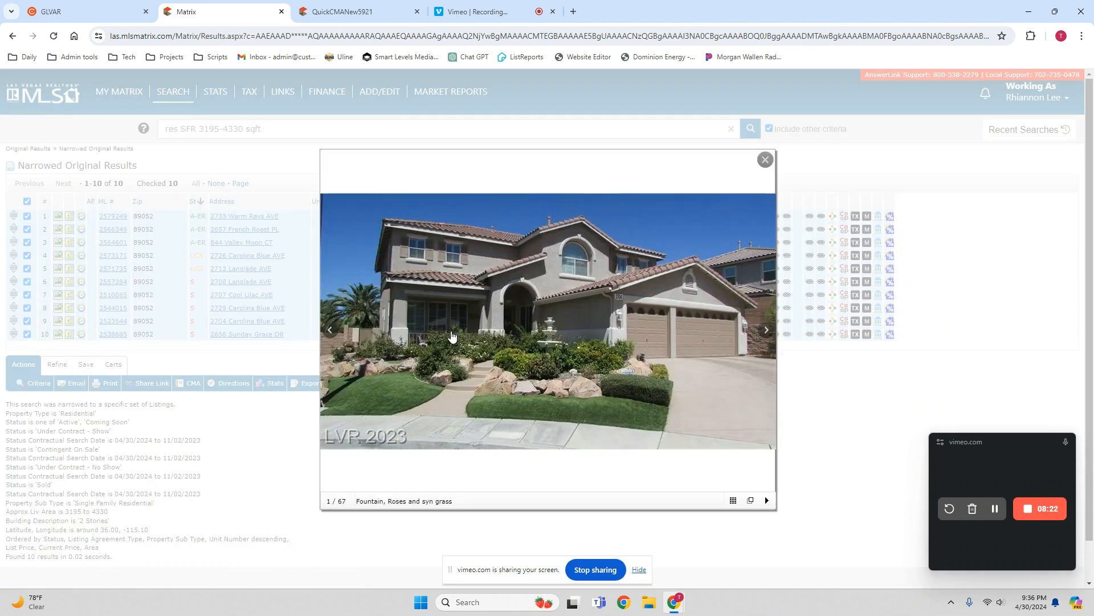
{"action": "left_click", "coordinate": [766, 331]}
{"action": "left_click", "coordinate": [766, 330]}
{"action": "left_click", "coordinate": [766, 331]}
{"action": "left_click", "coordinate": [766, 330]}
{"action": "left_click", "coordinate": [767, 330]}
{"action": "left_click", "coordinate": [766, 331]}
{"action": "left_click", "coordinate": [766, 331]}
{"action": "left_click", "coordinate": [766, 330]}
{"action": "left_click", "coordinate": [766, 331]}
{"action": "left_click", "coordinate": [766, 330]}
{"action": "left_click", "coordinate": [766, 331]}
{"action": "left_click", "coordinate": [766, 330]}
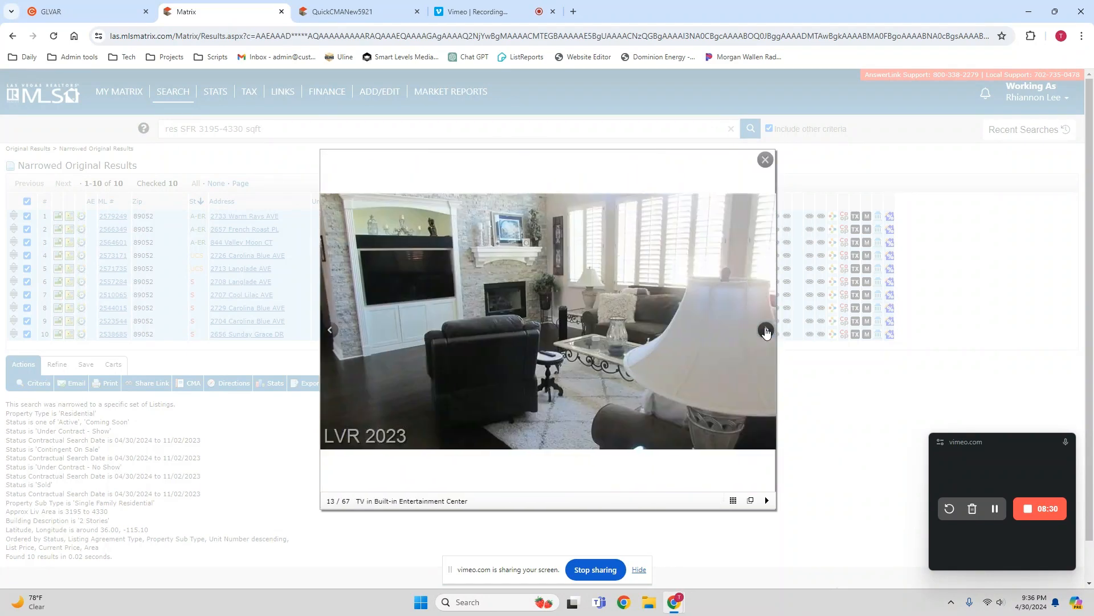
{"action": "left_click", "coordinate": [766, 330]}
{"action": "left_click", "coordinate": [766, 330]}
{"action": "left_click", "coordinate": [766, 330]}
{"action": "left_click", "coordinate": [766, 330]}
{"action": "left_click", "coordinate": [766, 330]}
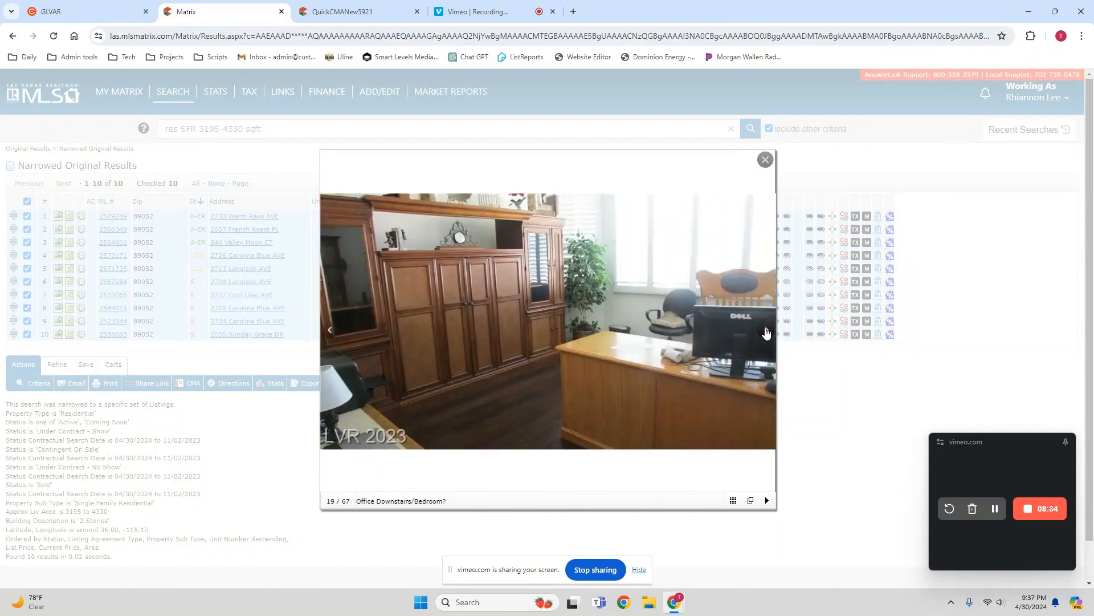
{"action": "left_click", "coordinate": [766, 331]}
{"action": "left_click", "coordinate": [766, 330]}
{"action": "left_click", "coordinate": [766, 331]}
{"action": "left_click", "coordinate": [766, 330]}
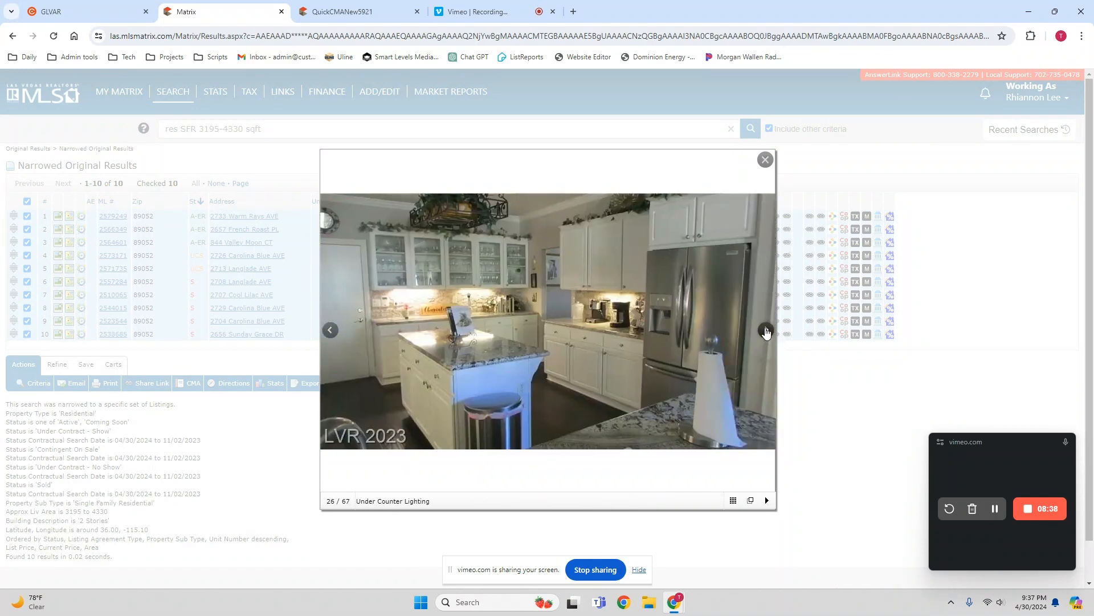
{"action": "left_click", "coordinate": [766, 330]}
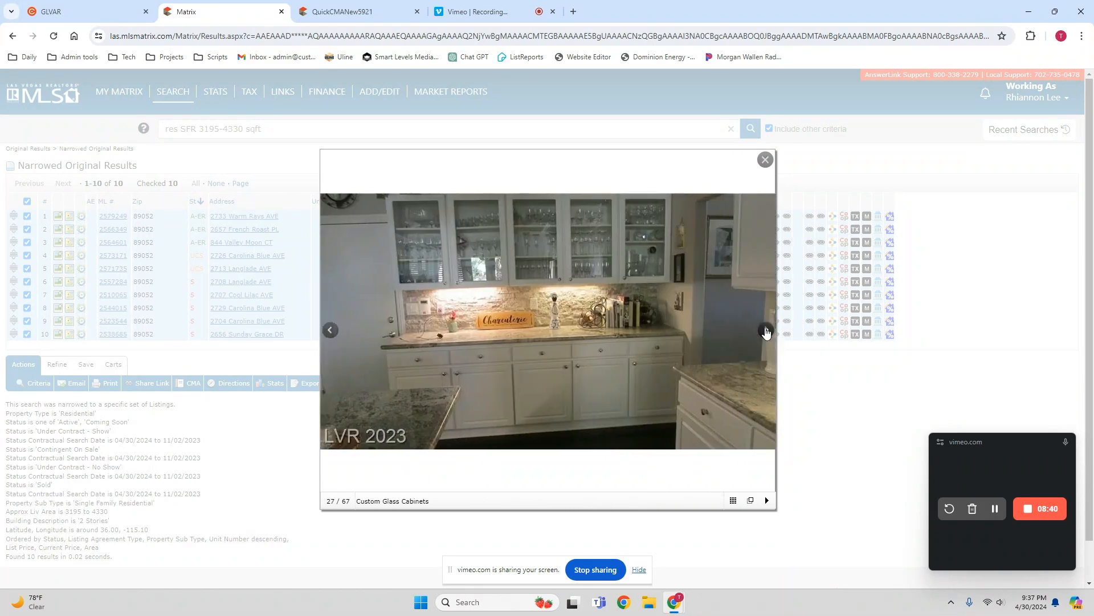
{"action": "left_click", "coordinate": [767, 330]}
{"action": "left_click", "coordinate": [766, 331]}
{"action": "left_click", "coordinate": [766, 331]}
{"action": "left_click", "coordinate": [766, 331]}
{"action": "left_click", "coordinate": [766, 330]}
{"action": "left_click", "coordinate": [766, 331]}
{"action": "left_click", "coordinate": [766, 330]}
{"action": "left_click", "coordinate": [766, 330]}
{"action": "left_click", "coordinate": [766, 330]}
{"action": "left_click", "coordinate": [766, 331]}
{"action": "left_click", "coordinate": [766, 331]}
{"action": "left_click", "coordinate": [766, 331]}
{"action": "left_click", "coordinate": [766, 331]}
{"action": "left_click", "coordinate": [766, 331]}
{"action": "left_click", "coordinate": [766, 331]}
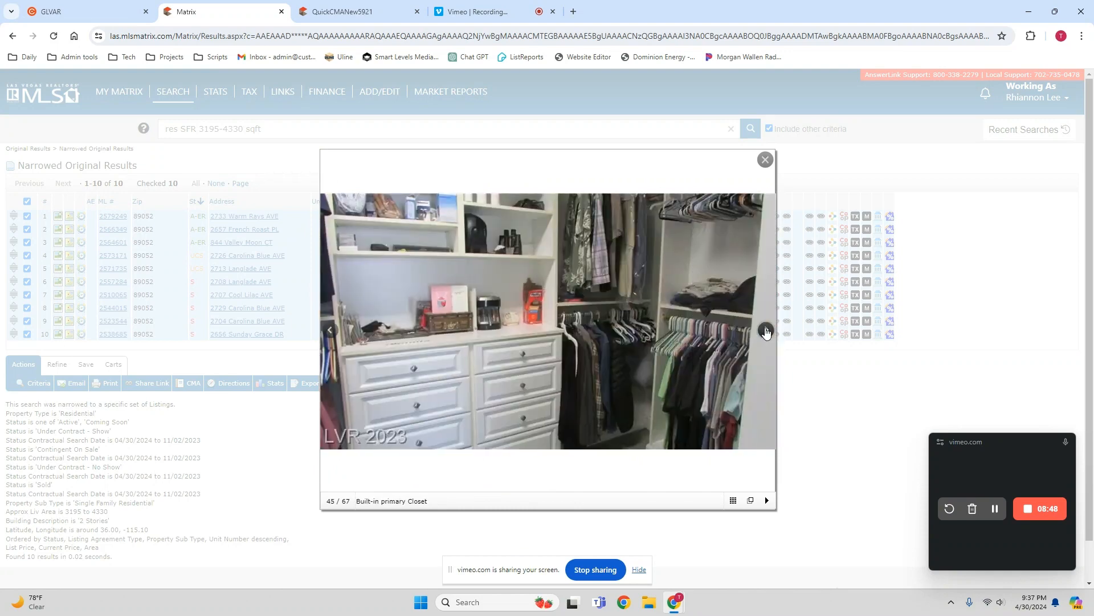
{"action": "left_click", "coordinate": [766, 330]}
{"action": "left_click", "coordinate": [766, 331]}
{"action": "left_click", "coordinate": [766, 331]}
{"action": "left_click", "coordinate": [766, 331]}
{"action": "left_click", "coordinate": [766, 331]}
{"action": "left_click", "coordinate": [766, 331]}
{"action": "left_click", "coordinate": [766, 331]}
{"action": "left_click", "coordinate": [766, 330]}
{"action": "left_click", "coordinate": [766, 331]}
{"action": "left_click", "coordinate": [766, 331]}
{"action": "left_click", "coordinate": [766, 331]}
{"action": "left_click", "coordinate": [766, 330]}
{"action": "left_click", "coordinate": [766, 331]}
{"action": "left_click", "coordinate": [766, 331]}
{"action": "left_click", "coordinate": [766, 331]}
{"action": "left_click", "coordinate": [766, 331]}
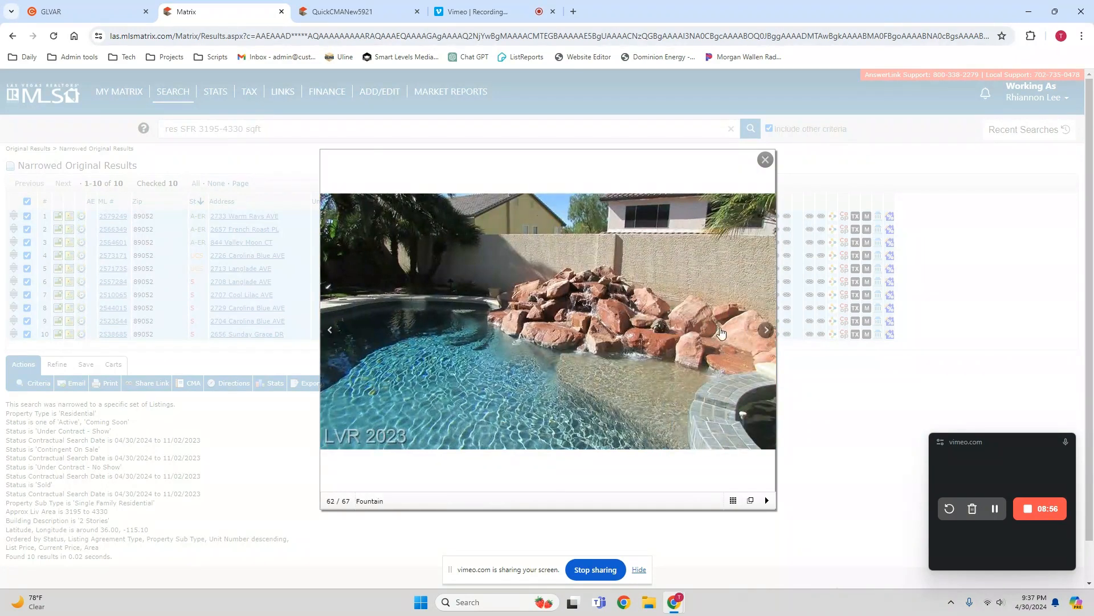
- Re-examine the ninth listing's pool, spa, rear yard and covered patio photos, and close its photo gallery
{"action": "left_click", "coordinate": [331, 331]}
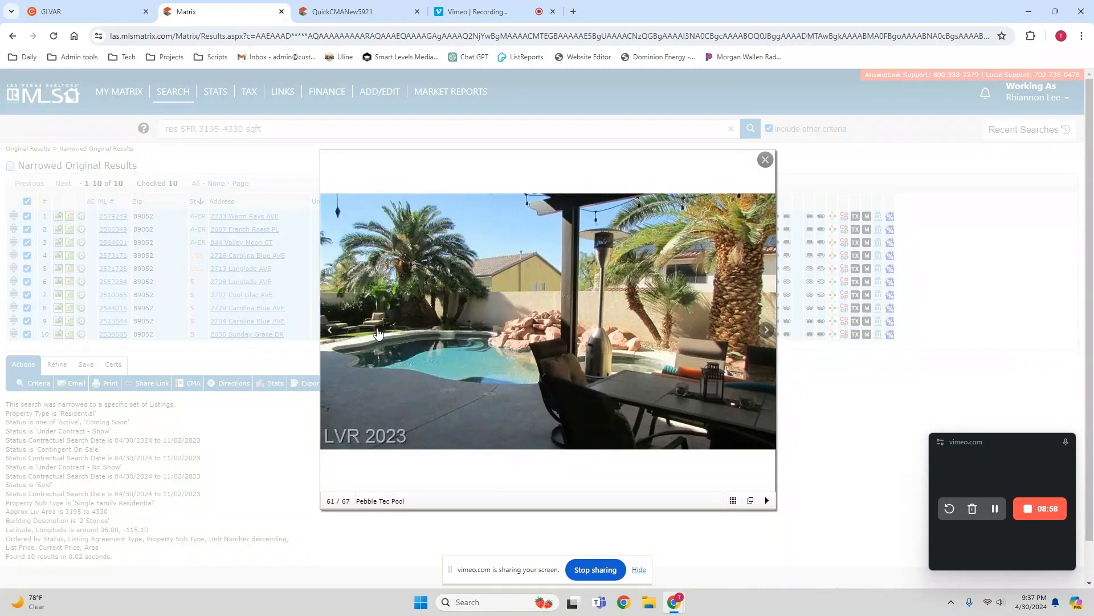
{"action": "left_click", "coordinate": [767, 332]}
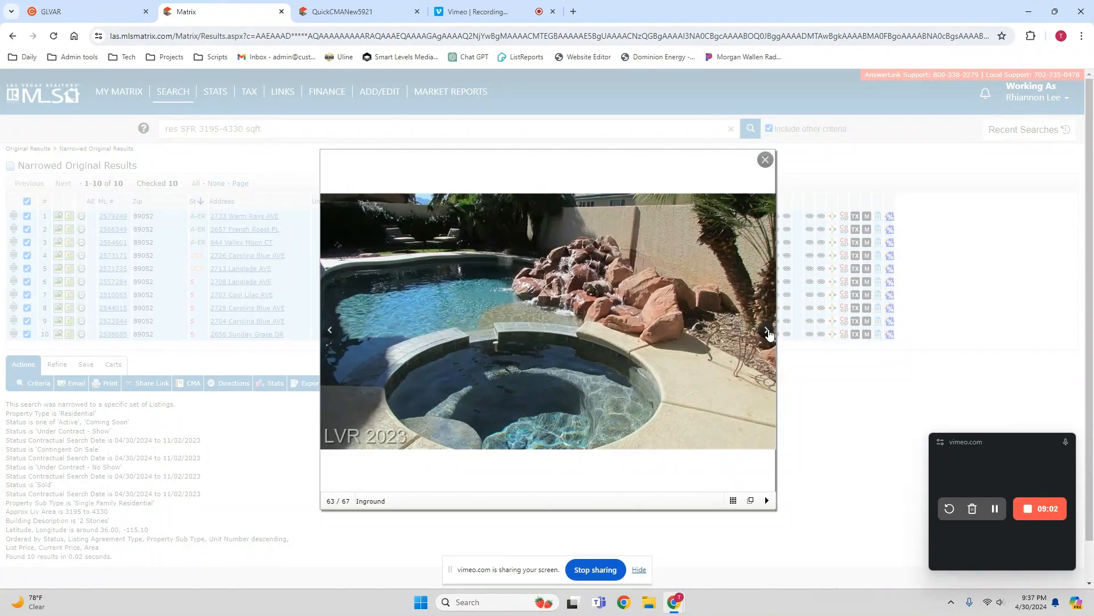
{"action": "left_click", "coordinate": [767, 331]}
{"action": "left_click", "coordinate": [767, 332]}
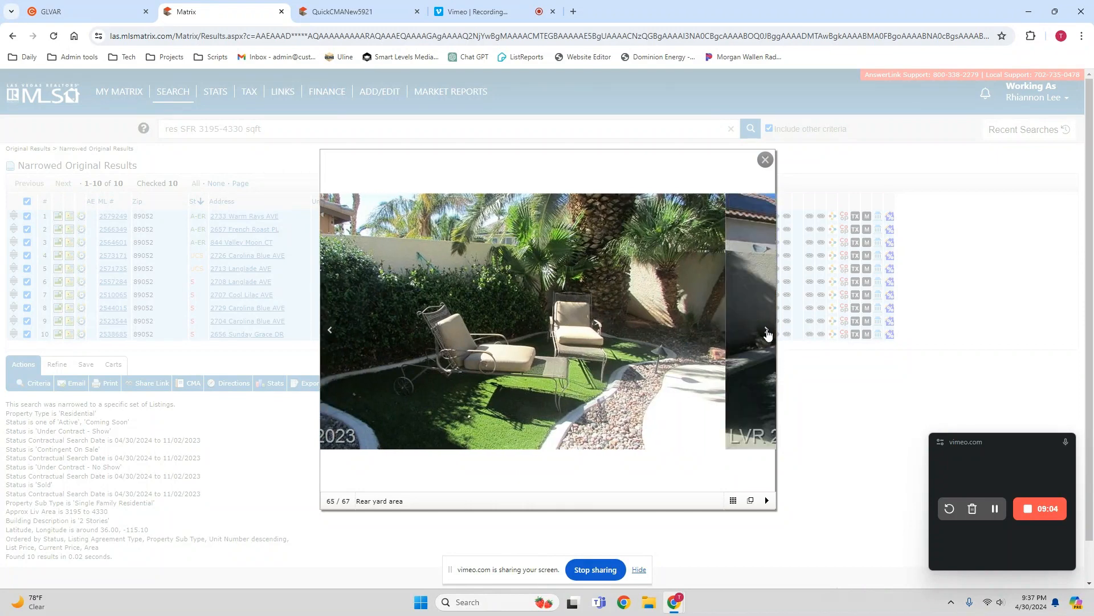
{"action": "left_click", "coordinate": [767, 332]}
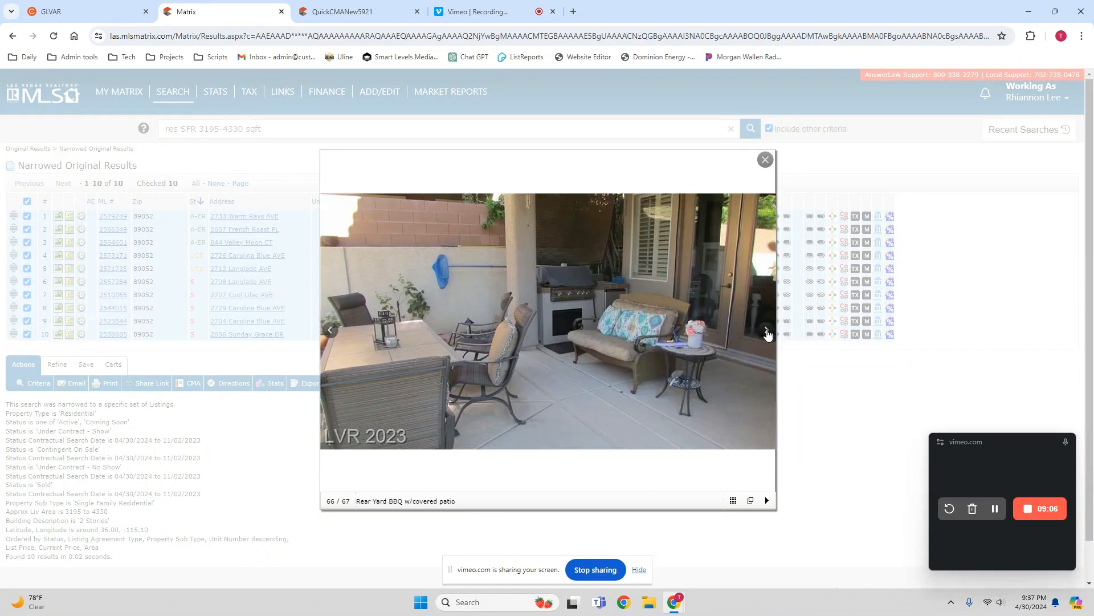
{"action": "left_click", "coordinate": [767, 332]}
{"action": "left_click", "coordinate": [767, 332]}
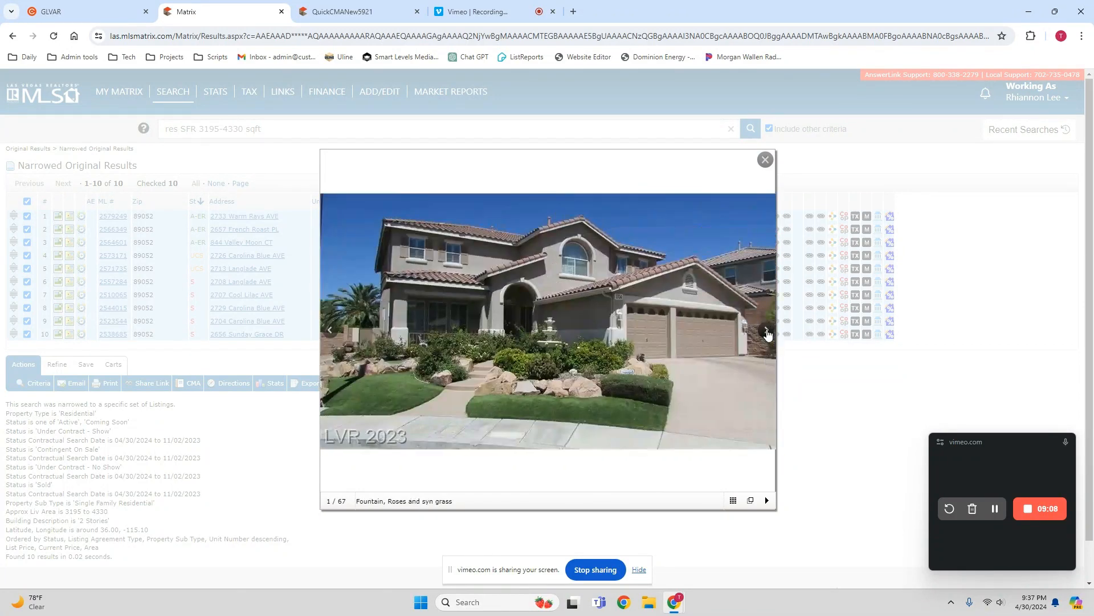
{"action": "left_click", "coordinate": [331, 332]}
{"action": "left_click", "coordinate": [331, 332]}
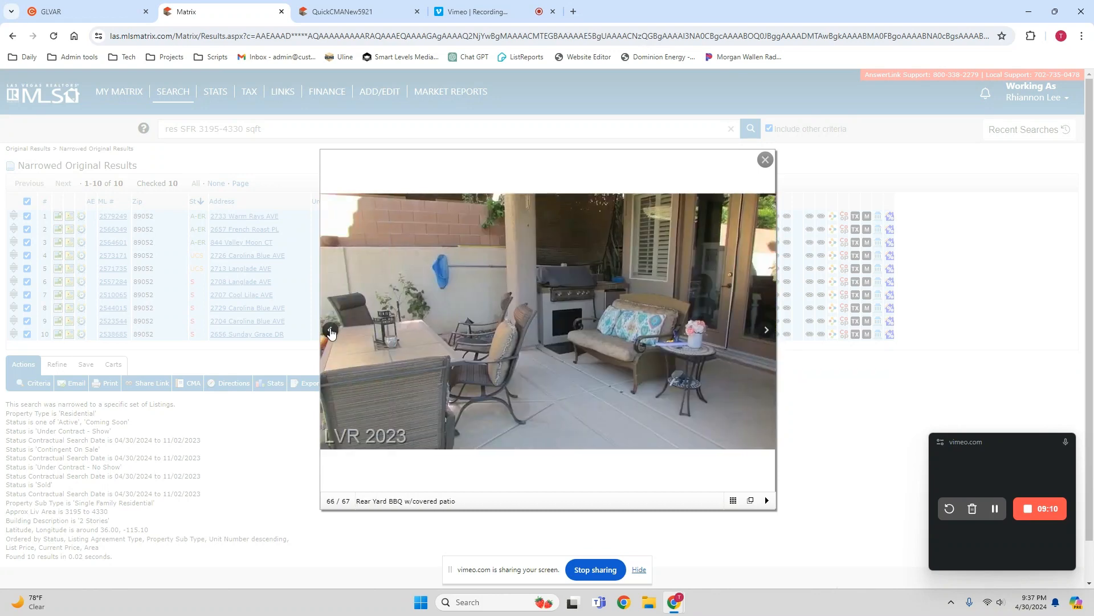
{"action": "left_click", "coordinate": [331, 332]}
{"action": "left_click", "coordinate": [331, 332]}
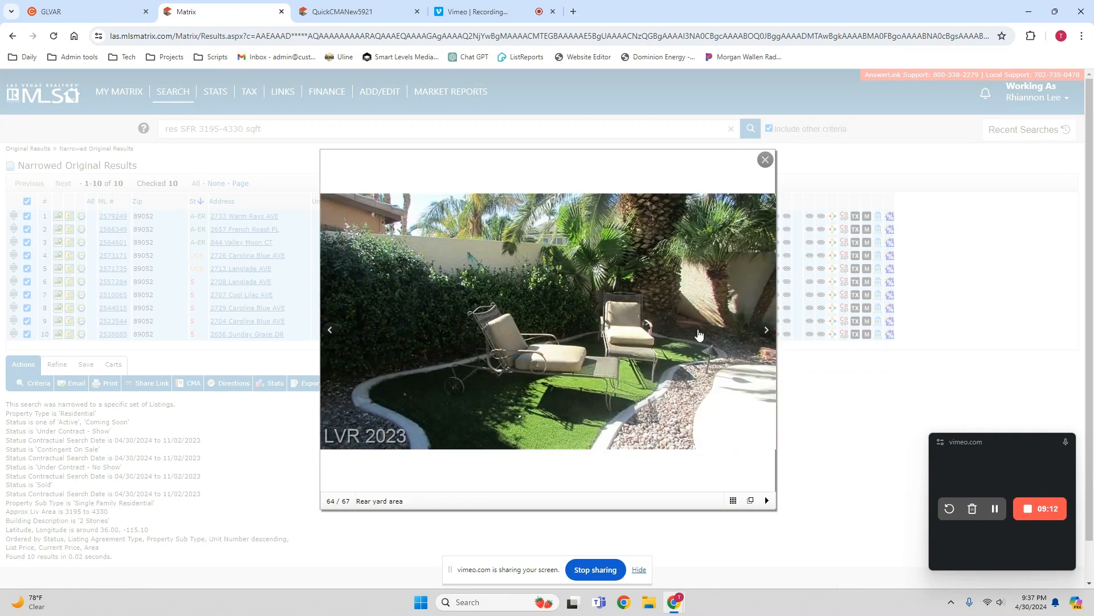
{"action": "left_click", "coordinate": [766, 332]}
{"action": "left_click", "coordinate": [766, 160]}
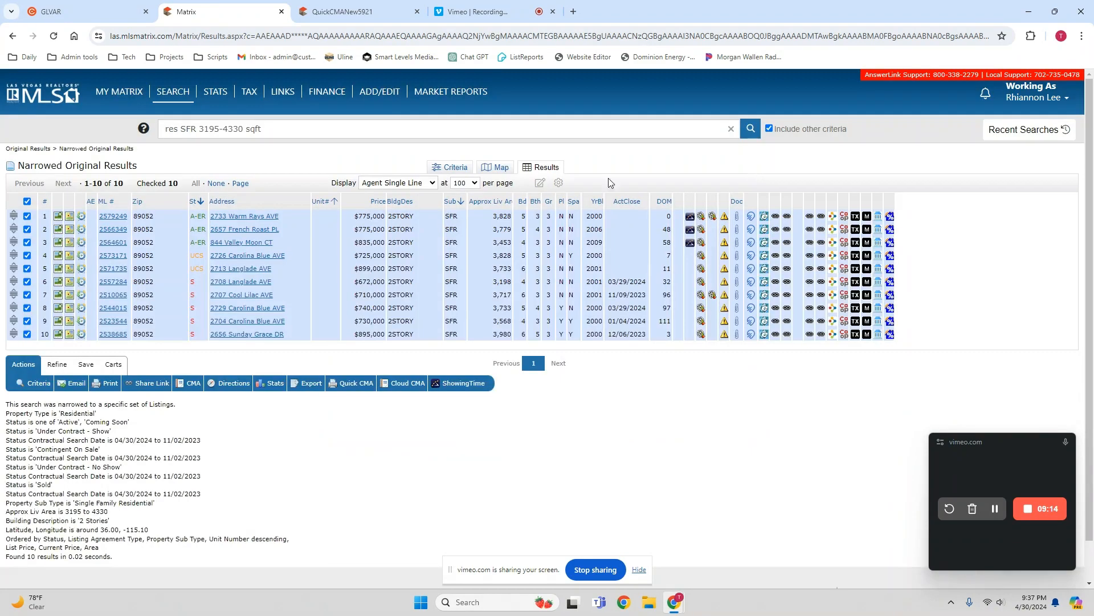
- Examine the tenth listing's pool, exterior and entry photos to judge its condition, and close its photo gallery
{"action": "left_click", "coordinate": [58, 334]}
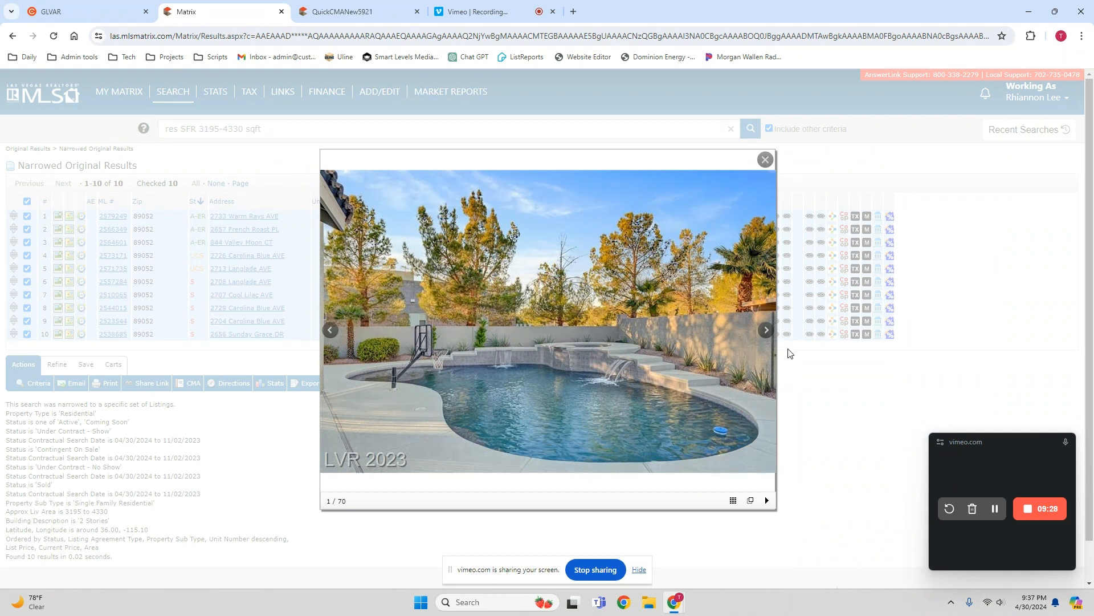
{"action": "left_click", "coordinate": [766, 332]}
{"action": "left_click", "coordinate": [766, 332]}
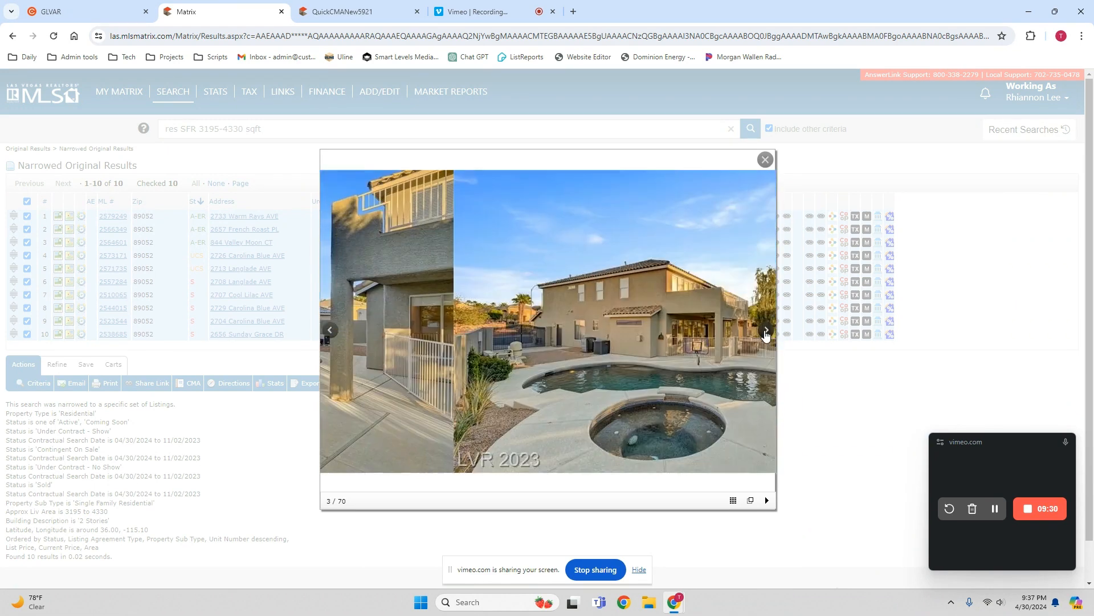
{"action": "left_click", "coordinate": [766, 331]}
{"action": "left_click", "coordinate": [766, 332]}
{"action": "left_click", "coordinate": [766, 331]}
{"action": "left_click", "coordinate": [766, 332]}
{"action": "left_click", "coordinate": [766, 332]}
{"action": "left_click", "coordinate": [766, 332]}
{"action": "left_click", "coordinate": [766, 332]}
{"action": "left_click", "coordinate": [766, 332]}
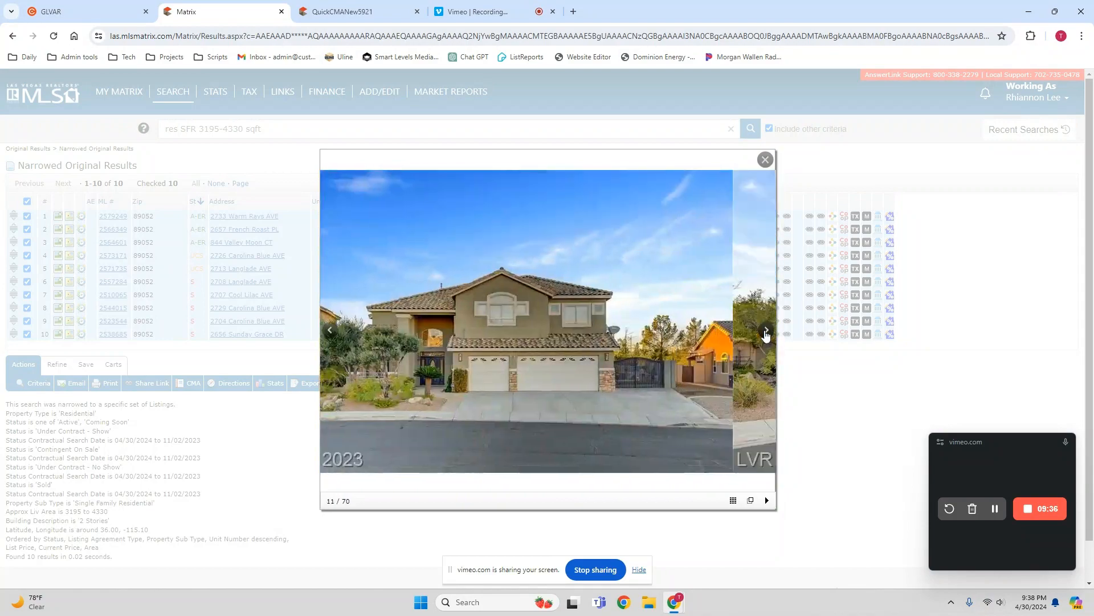
{"action": "left_click", "coordinate": [766, 331]}
{"action": "left_click", "coordinate": [766, 332]}
{"action": "left_click", "coordinate": [766, 332]}
{"action": "left_click", "coordinate": [766, 332]}
{"action": "left_click", "coordinate": [766, 332]}
{"action": "left_click", "coordinate": [766, 332]}
{"action": "left_click", "coordinate": [766, 332]}
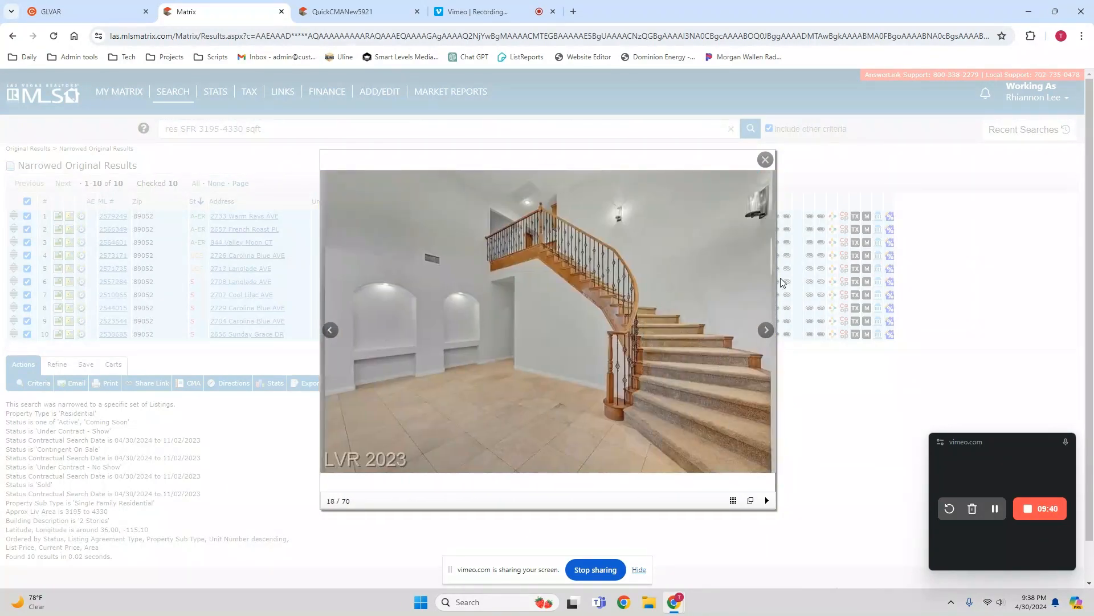
{"action": "left_click", "coordinate": [765, 160]}
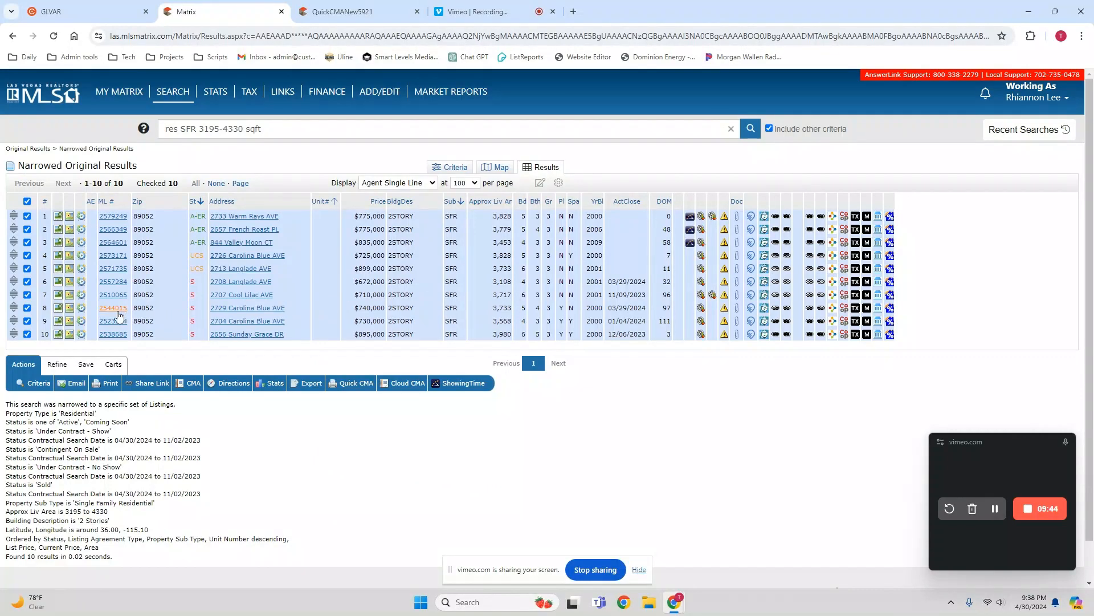
- Open the eighth listing's photos and browse backward from the front exterior through the aerial, pool, shed and outdoor kitchen shots
{"action": "left_click", "coordinate": [58, 309]}
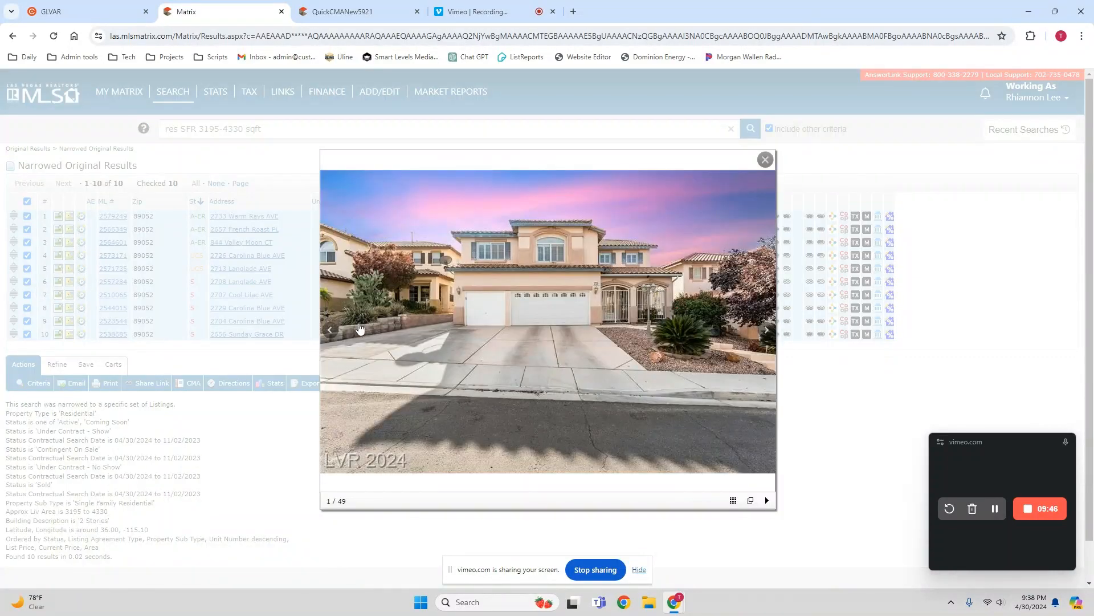
{"action": "left_click", "coordinate": [330, 330]}
{"action": "left_click", "coordinate": [331, 330]}
{"action": "left_click", "coordinate": [330, 330]}
{"action": "left_click", "coordinate": [331, 331]}
{"action": "left_click", "coordinate": [331, 331]}
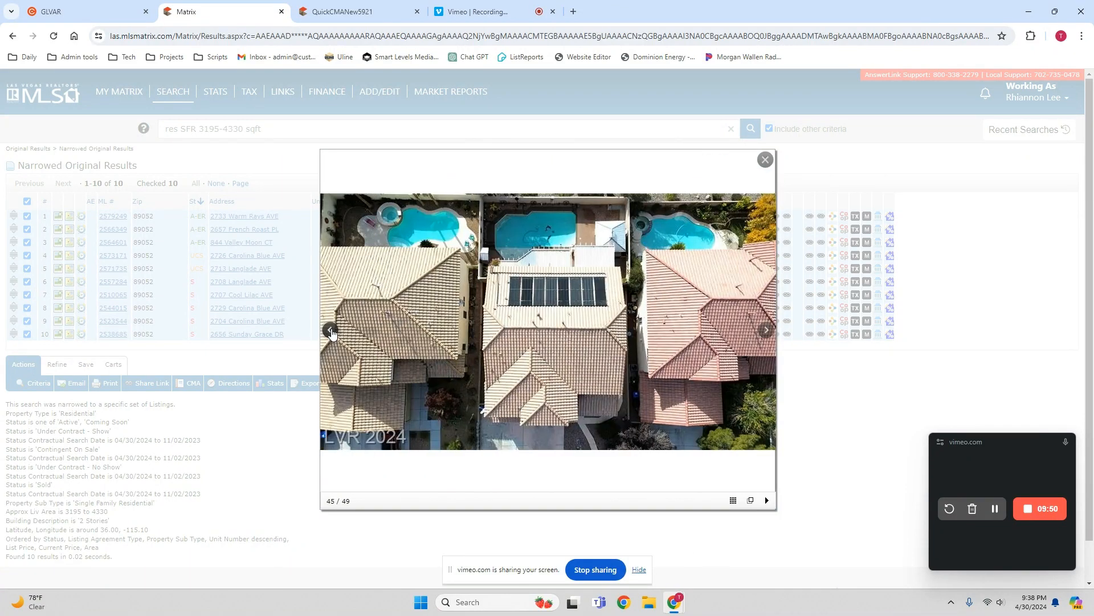
{"action": "left_click", "coordinate": [331, 331]}
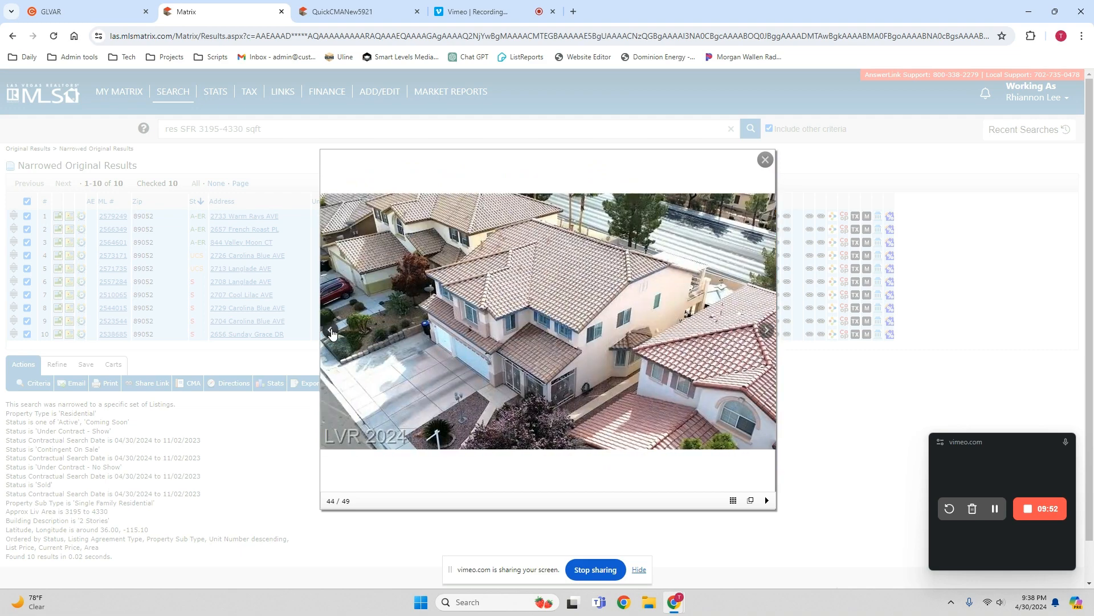
{"action": "left_click", "coordinate": [331, 331]}
{"action": "left_click", "coordinate": [332, 332]}
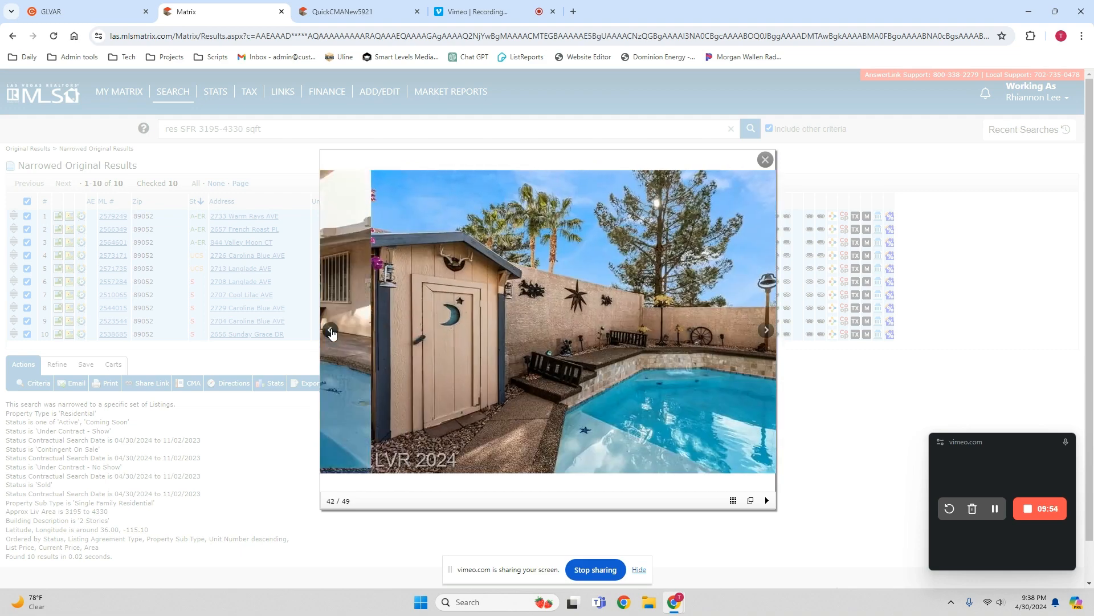
{"action": "left_click", "coordinate": [331, 331]}
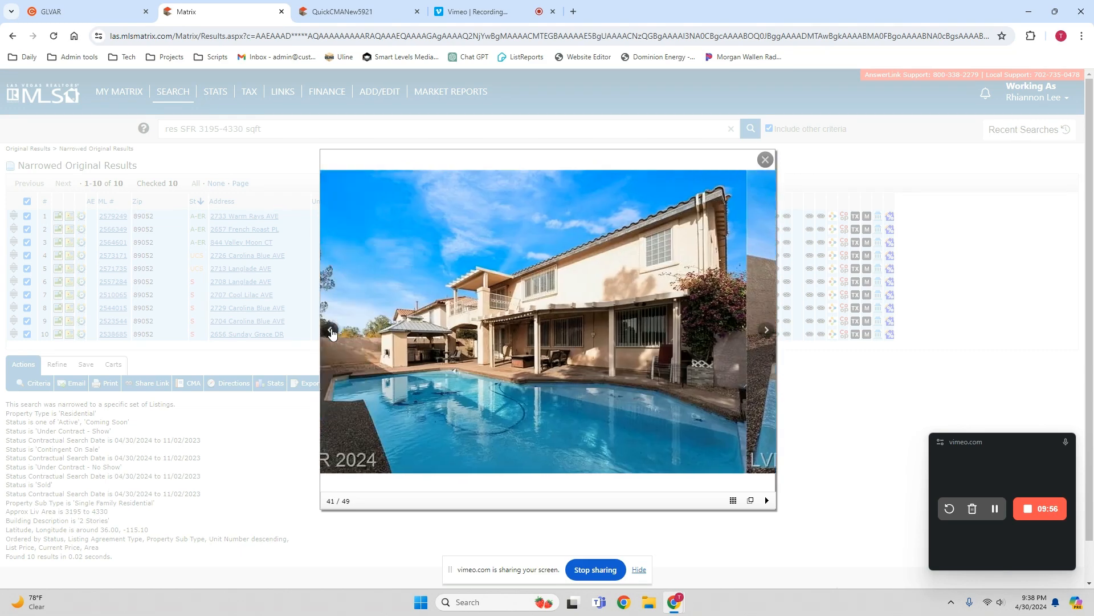
{"action": "left_click", "coordinate": [331, 332]}
{"action": "left_click", "coordinate": [331, 331]}
{"action": "left_click", "coordinate": [331, 332]}
{"action": "left_click", "coordinate": [331, 332]}
{"action": "left_click", "coordinate": [331, 332]}
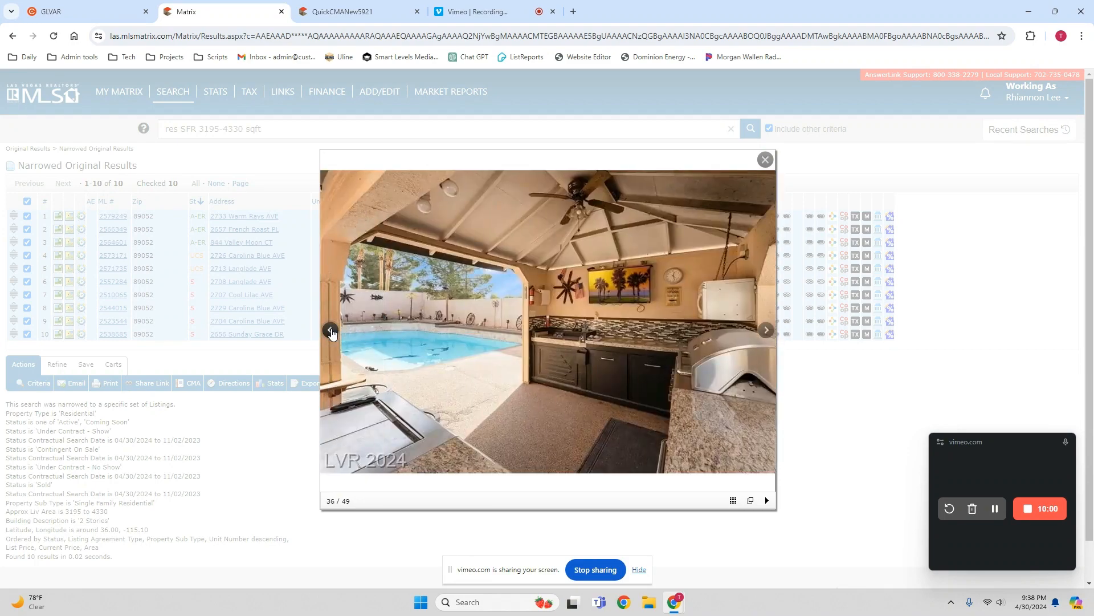
- Continue backward through the eighth listing's garage, bathroom, balcony, primary bedroom and upstairs living area photos to judge its interior condition
{"action": "left_click", "coordinate": [331, 332]}
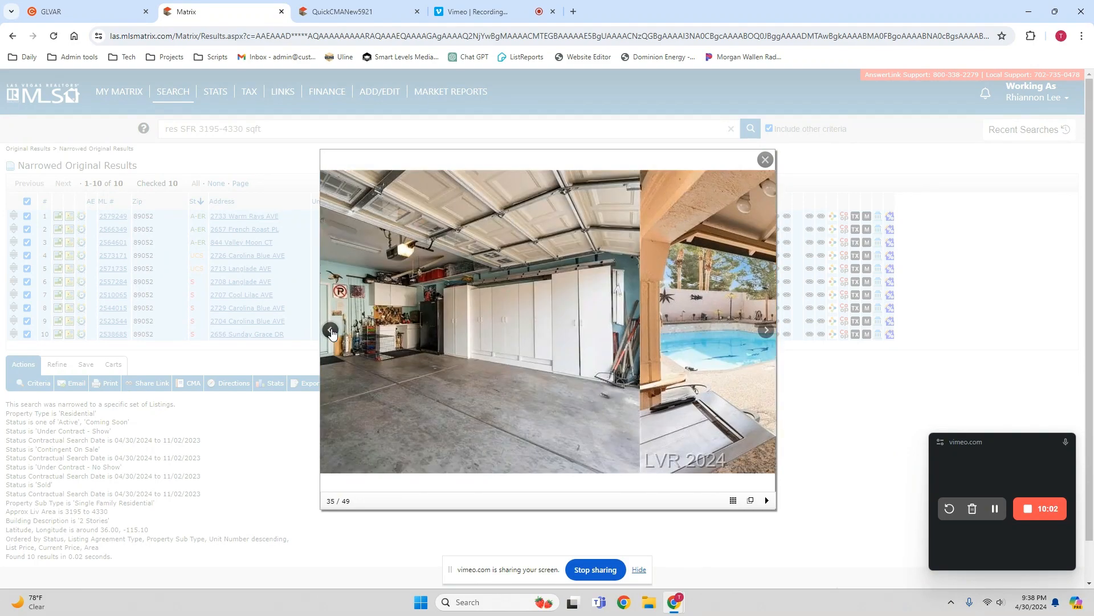
{"action": "left_click", "coordinate": [331, 331]}
{"action": "left_click", "coordinate": [331, 332]}
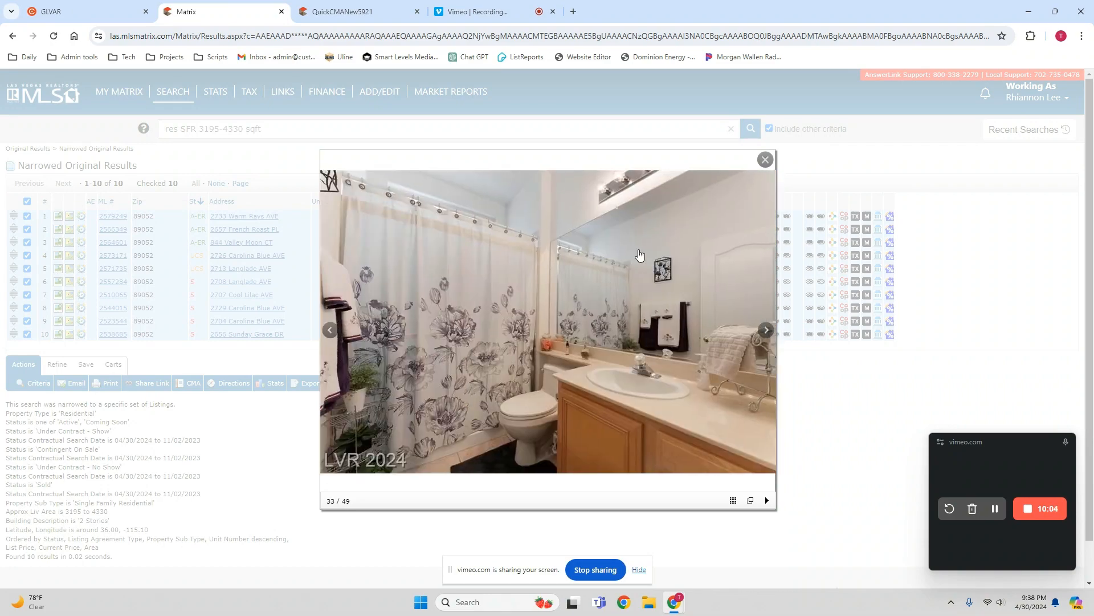
{"action": "left_click", "coordinate": [329, 331]}
{"action": "left_click", "coordinate": [330, 330]}
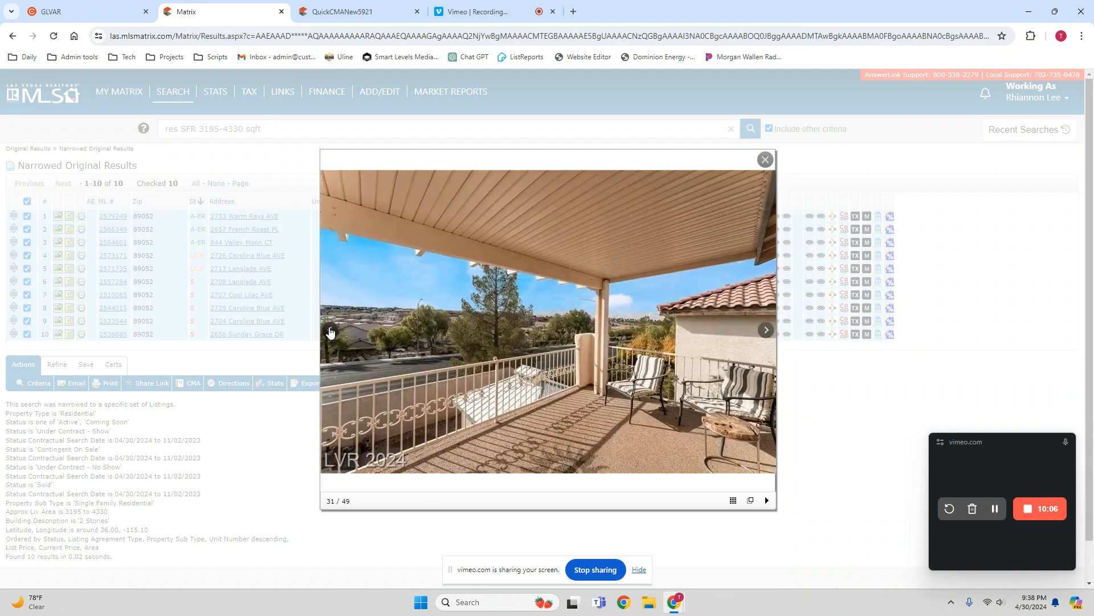
{"action": "left_click", "coordinate": [329, 330]}
{"action": "left_click", "coordinate": [329, 330]}
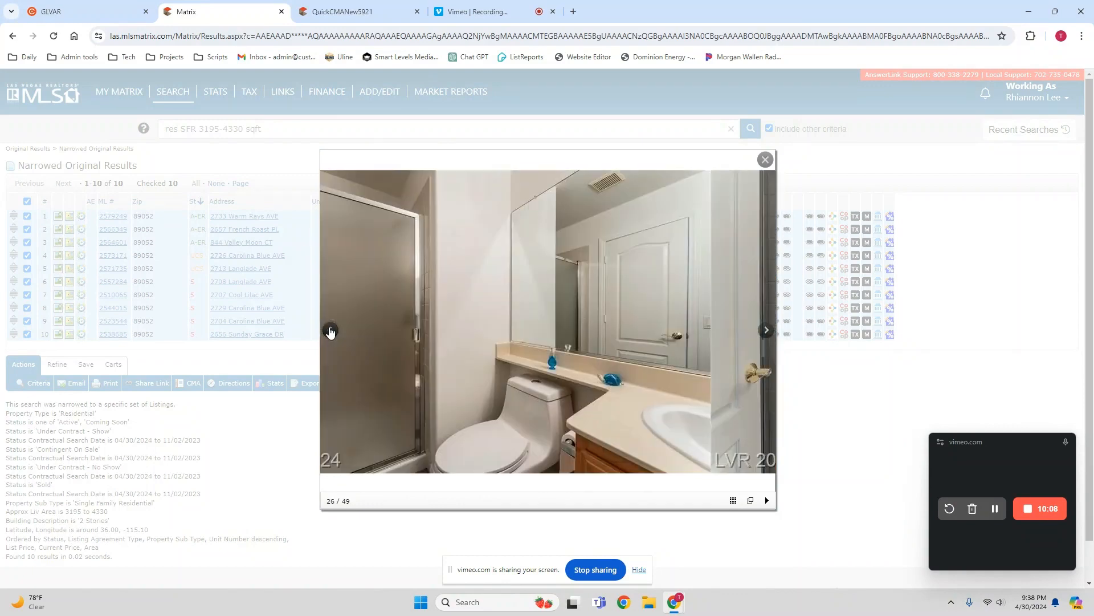
{"action": "left_click", "coordinate": [330, 331]}
{"action": "left_click", "coordinate": [330, 330]}
{"action": "left_click", "coordinate": [331, 330]}
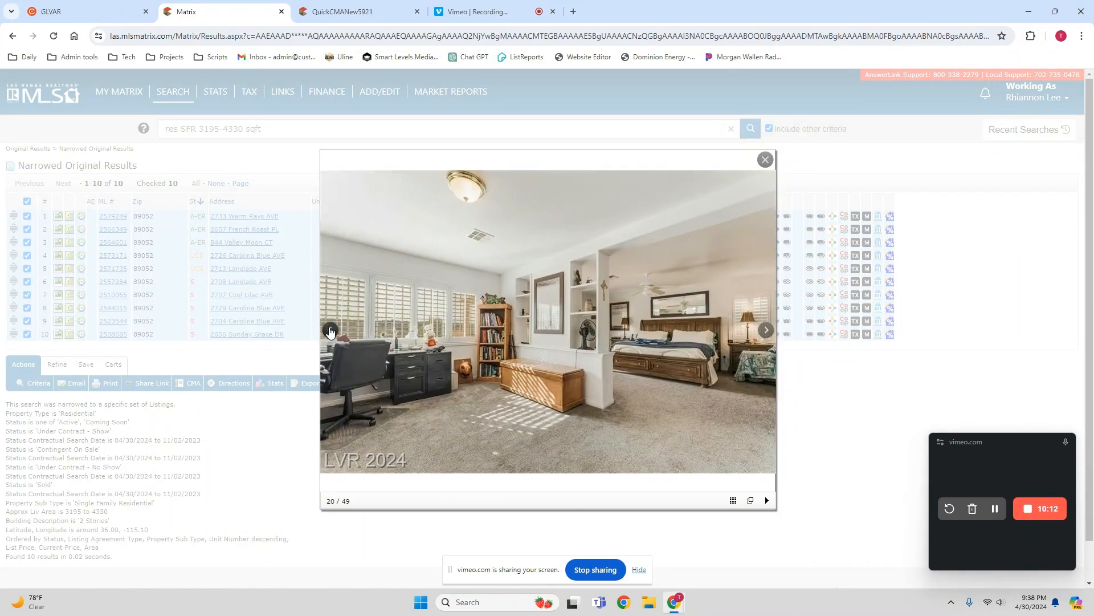
{"action": "left_click", "coordinate": [330, 331]}
{"action": "left_click", "coordinate": [330, 331]}
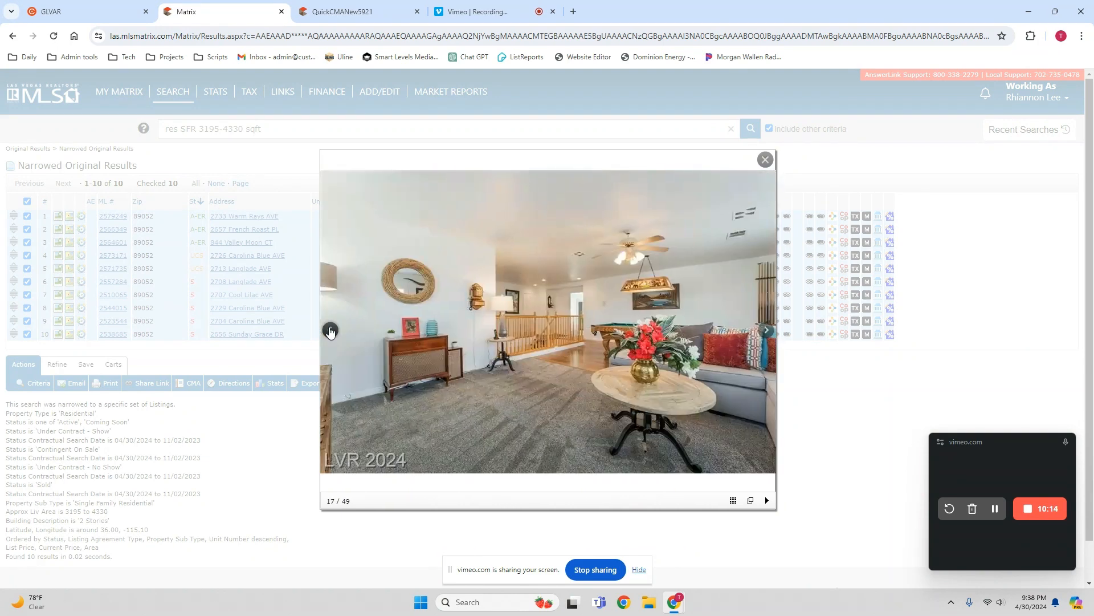
- Examine the eighth listing's pool table room, staircase, kitchen, family room and pool view photos, and close its photo gallery
{"action": "left_click", "coordinate": [330, 331]}
{"action": "left_click", "coordinate": [330, 331]}
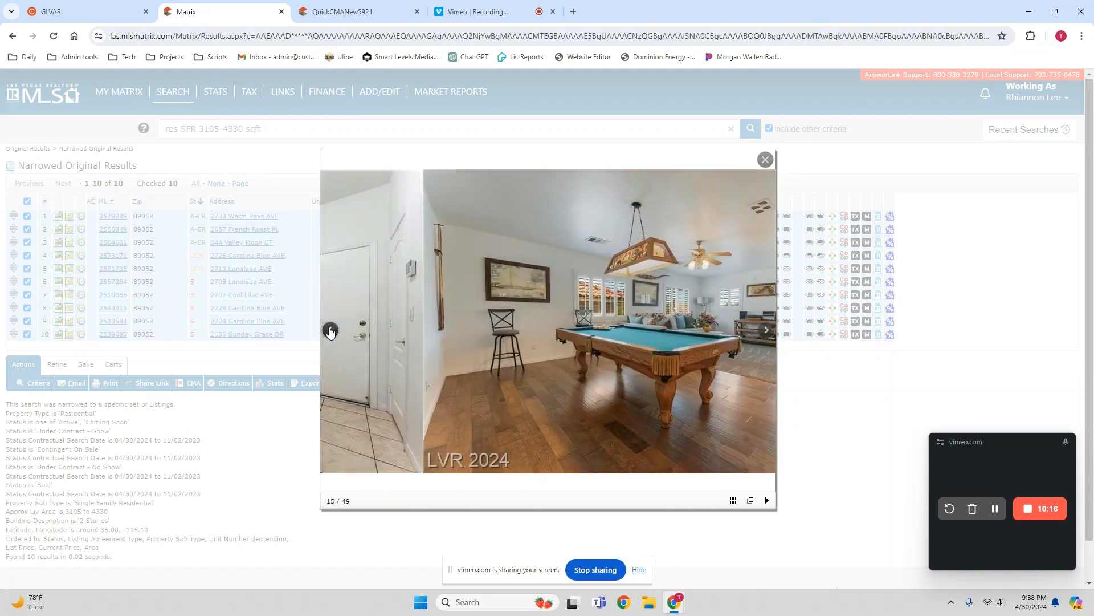
{"action": "left_click", "coordinate": [330, 331]}
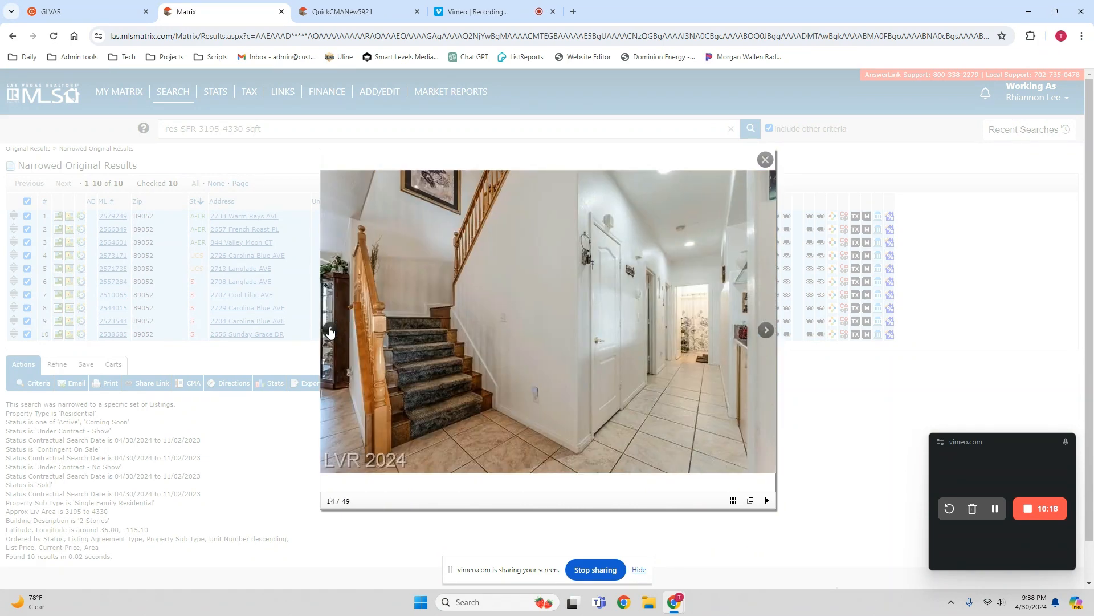
{"action": "left_click", "coordinate": [330, 331]}
{"action": "left_click", "coordinate": [330, 331]}
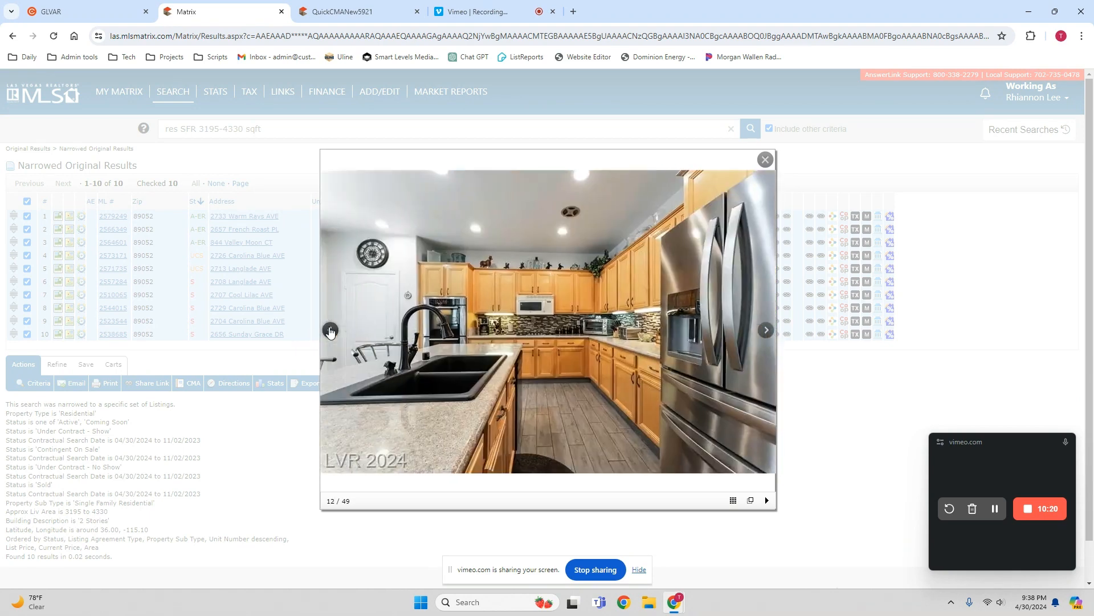
{"action": "left_click", "coordinate": [330, 331]}
{"action": "left_click", "coordinate": [331, 331]}
{"action": "left_click", "coordinate": [330, 331]}
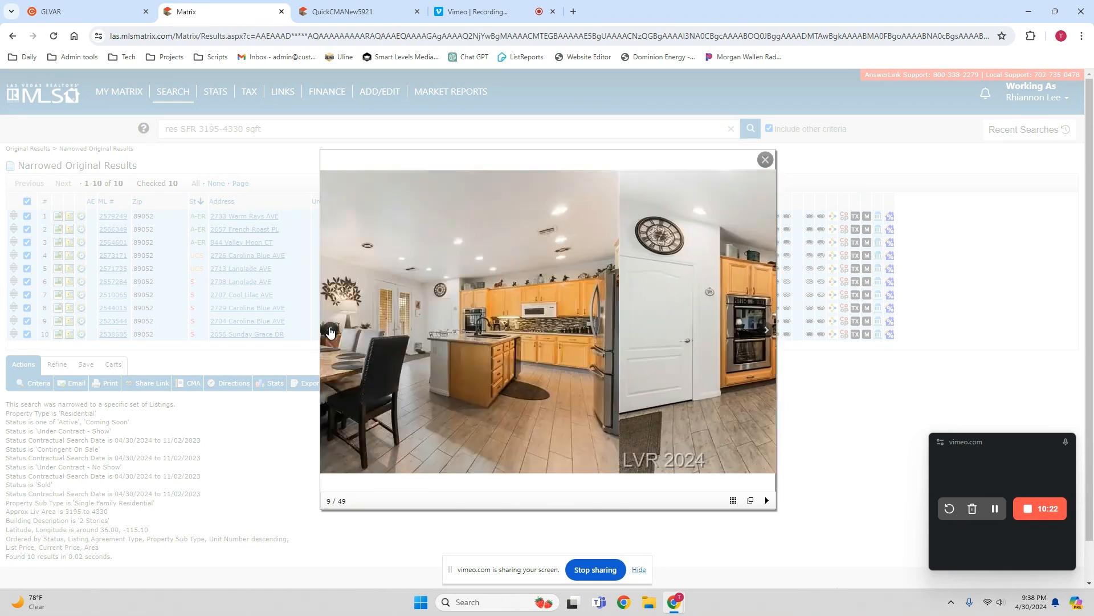
{"action": "left_click", "coordinate": [330, 330]}
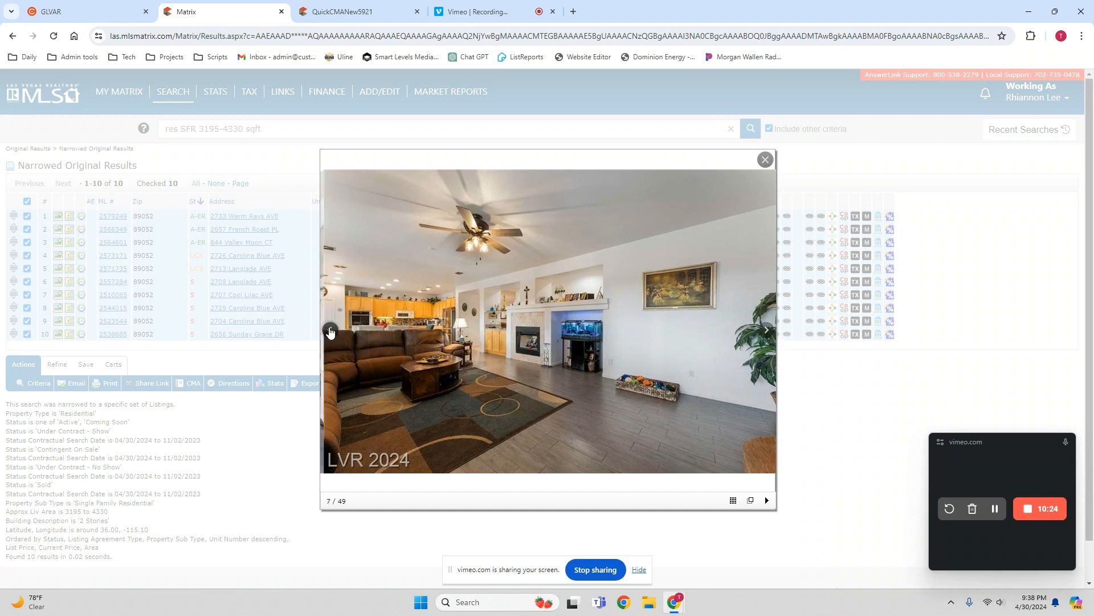
{"action": "left_click", "coordinate": [330, 330]}
{"action": "left_click", "coordinate": [330, 331]}
{"action": "left_click", "coordinate": [330, 331]}
{"action": "left_click", "coordinate": [330, 331]}
{"action": "left_click", "coordinate": [330, 331]}
{"action": "left_click", "coordinate": [330, 331]}
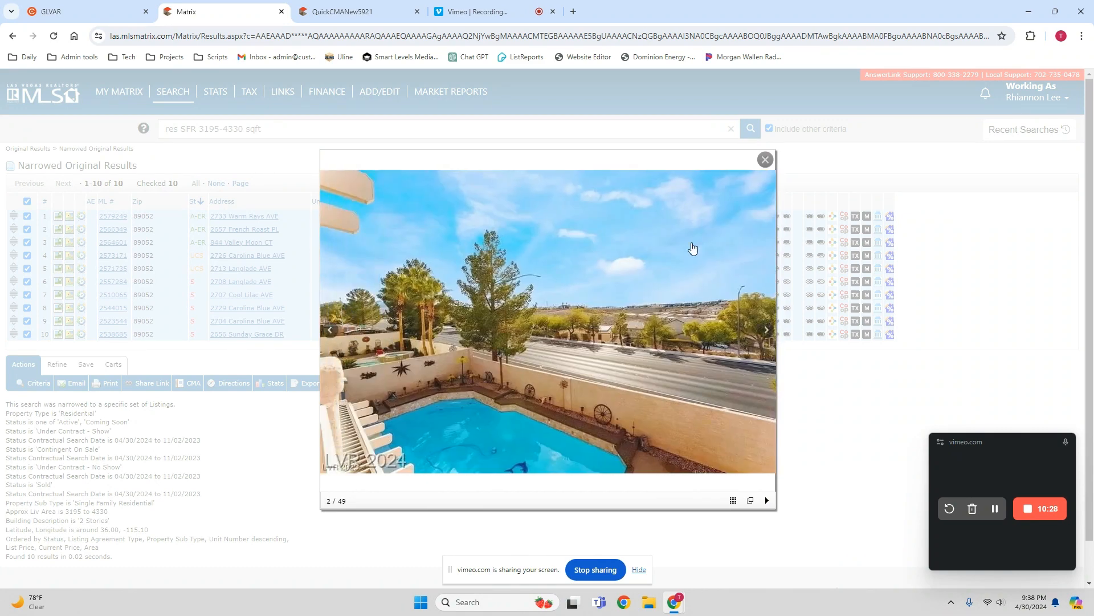
{"action": "left_click", "coordinate": [765, 160]}
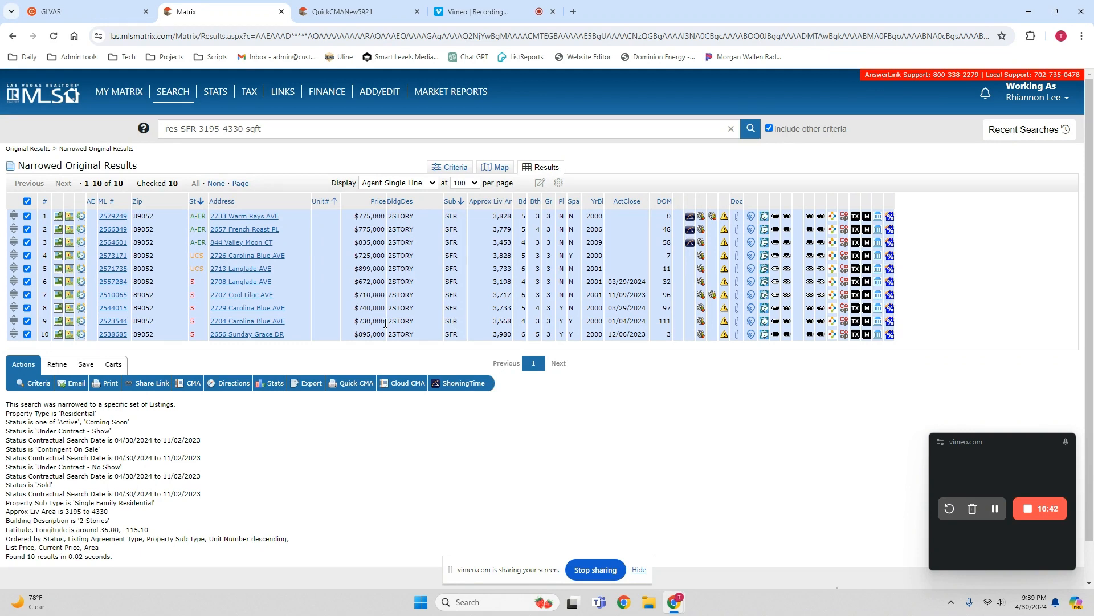
- Deselect listings 8, 9 and 10, the sold homes with pools, and generate a Quick CMA from the remaining checked listings
{"action": "left_click", "coordinate": [27, 308]}
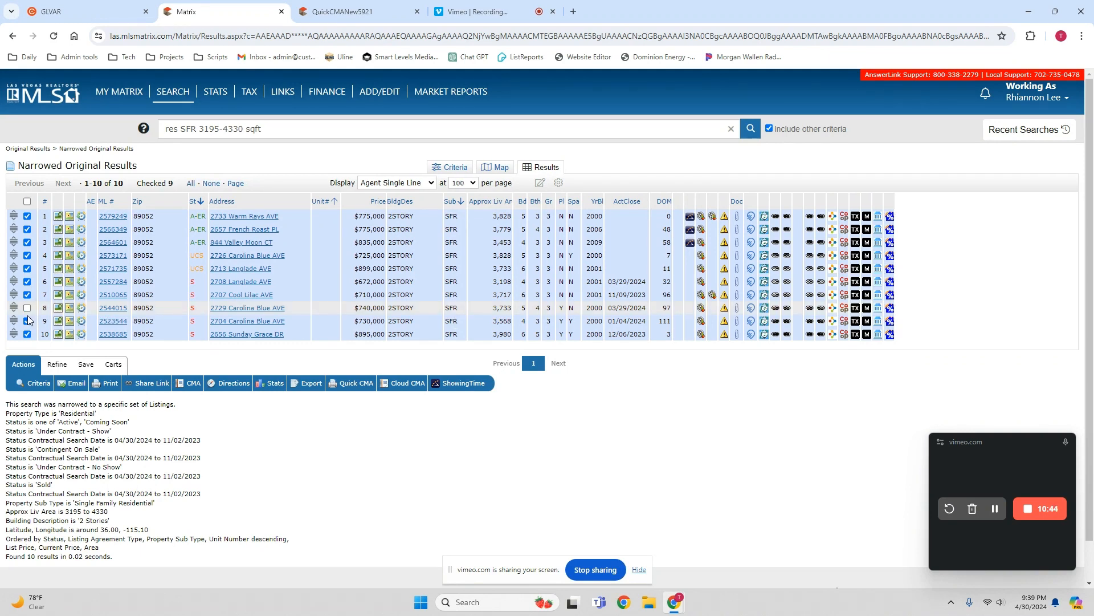
{"action": "left_click", "coordinate": [27, 320]}
{"action": "left_click", "coordinate": [27, 334]}
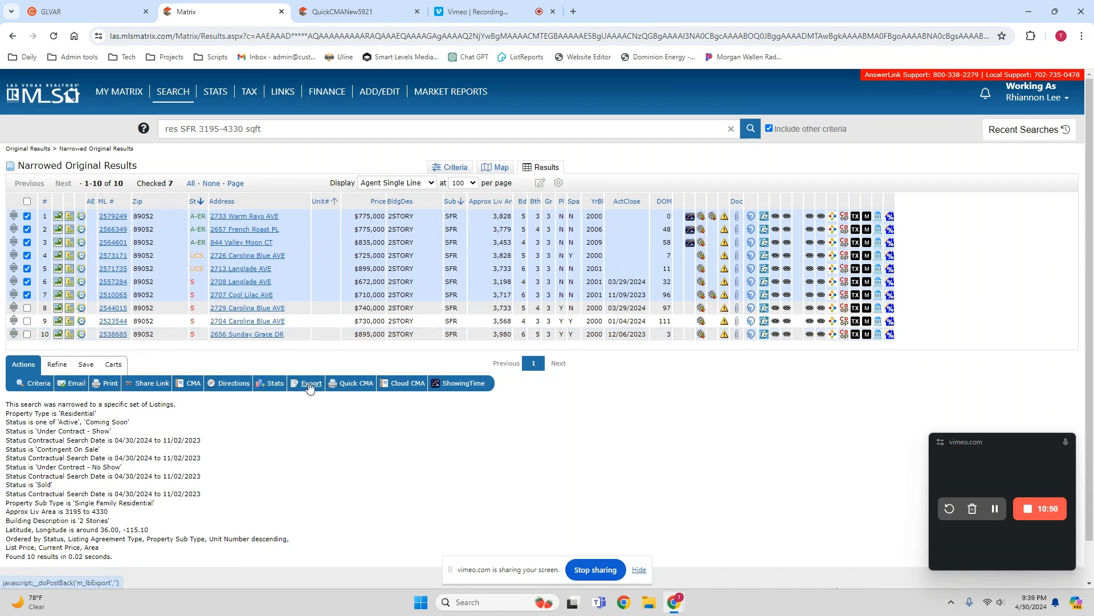
{"action": "left_click", "coordinate": [353, 384]}
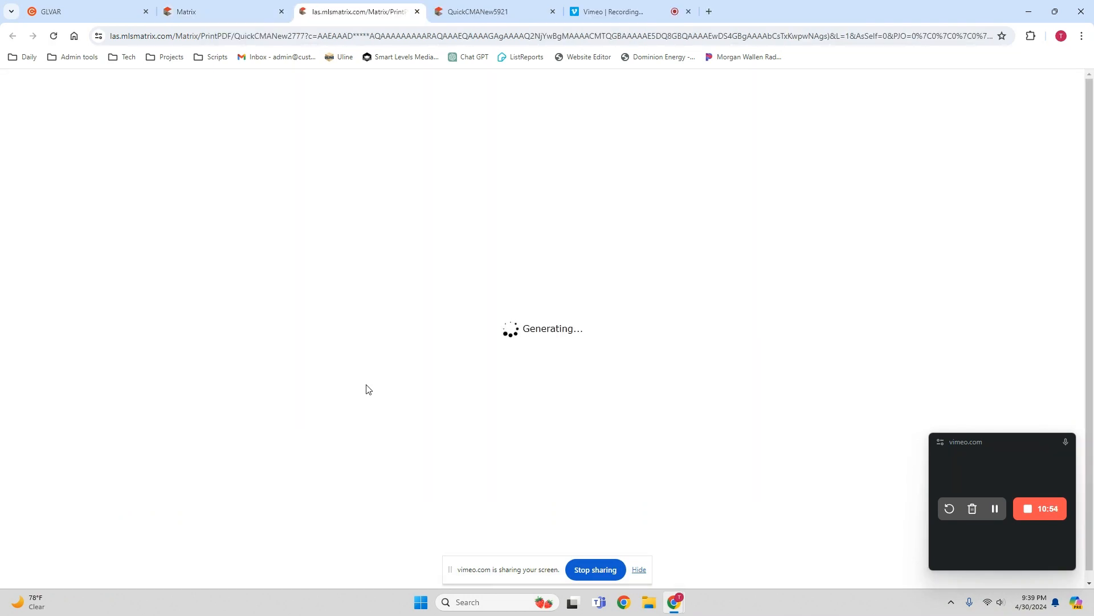
- Review the active, under-contract and sold figures and quick statistics in the new Quick CMA, and return to the narrowed results
{"action": "scroll", "coordinate": [705, 389], "scroll_direction": "down", "scroll_amount": 2}
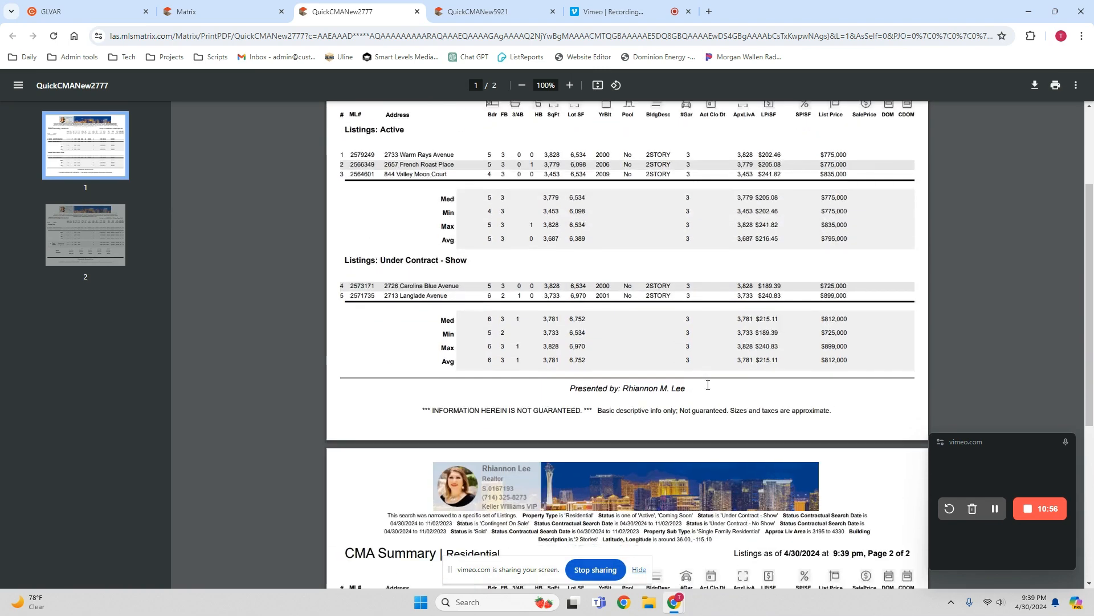
{"action": "scroll", "coordinate": [705, 390], "scroll_direction": "down", "scroll_amount": 6}
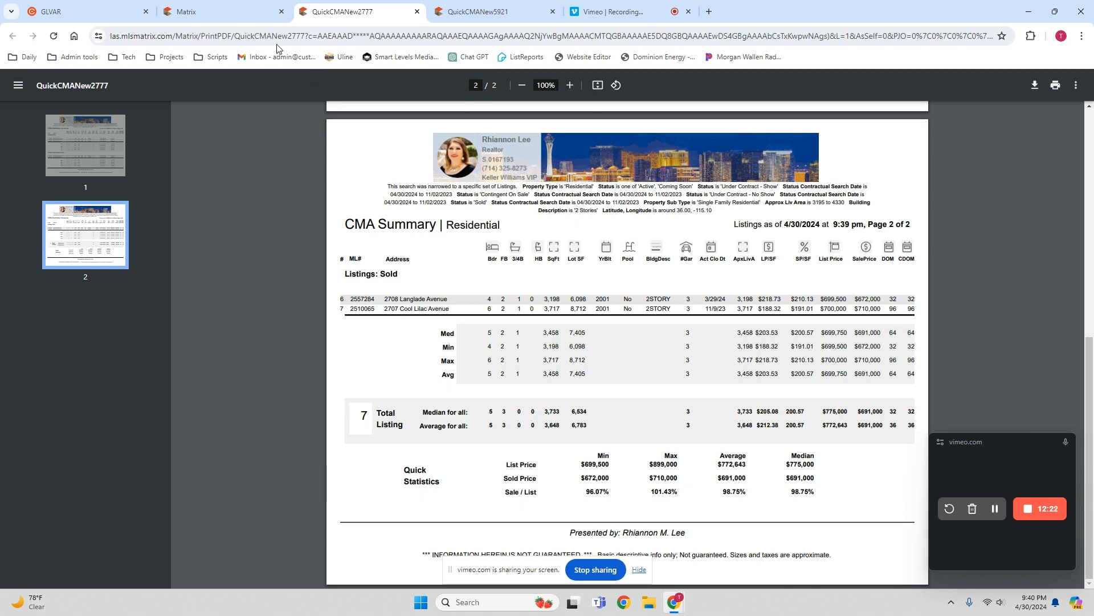
{"action": "left_click", "coordinate": [240, 12]}
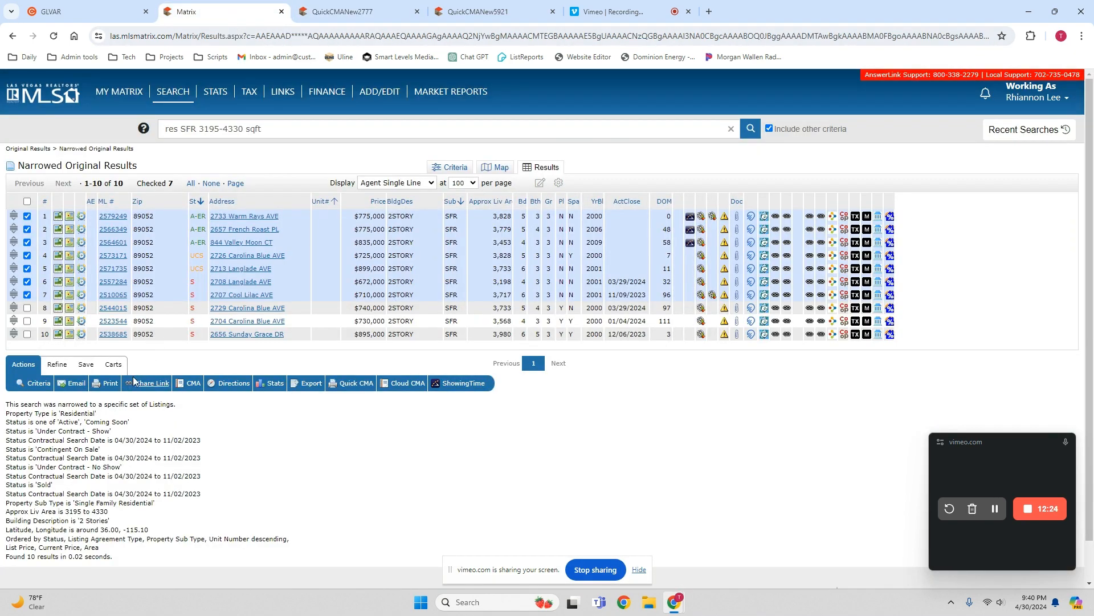